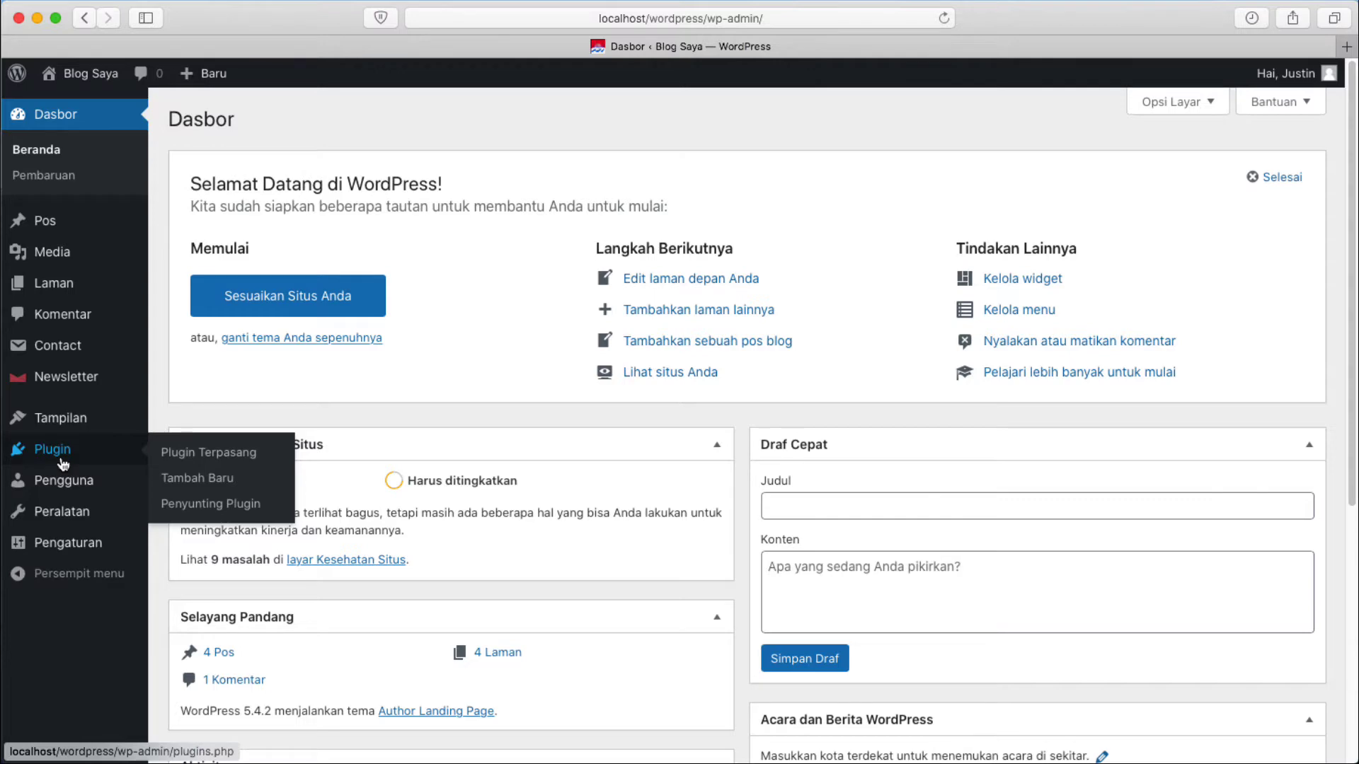
# Deactivate the RARA One Click Demo Import plugin and delete it together with its data.
pyautogui.click(61, 460)
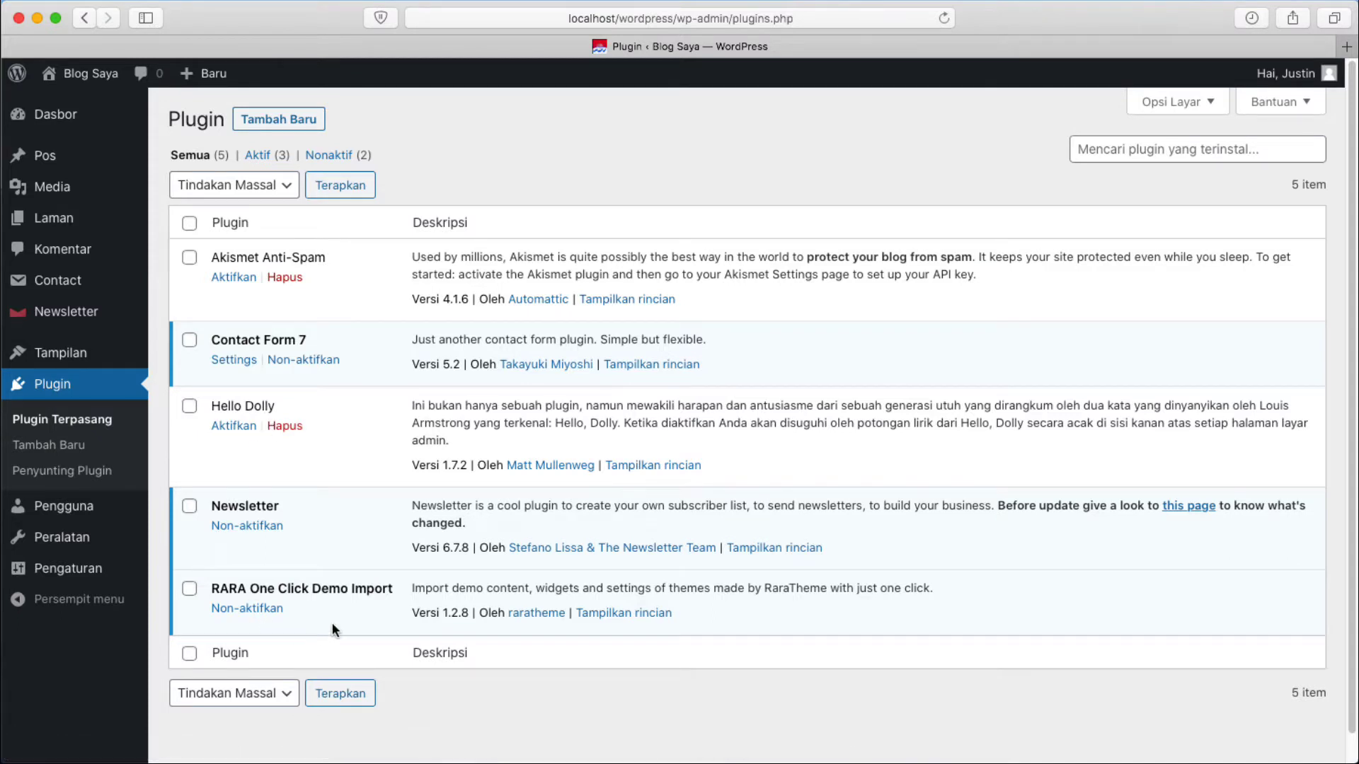
pyautogui.click(249, 610)
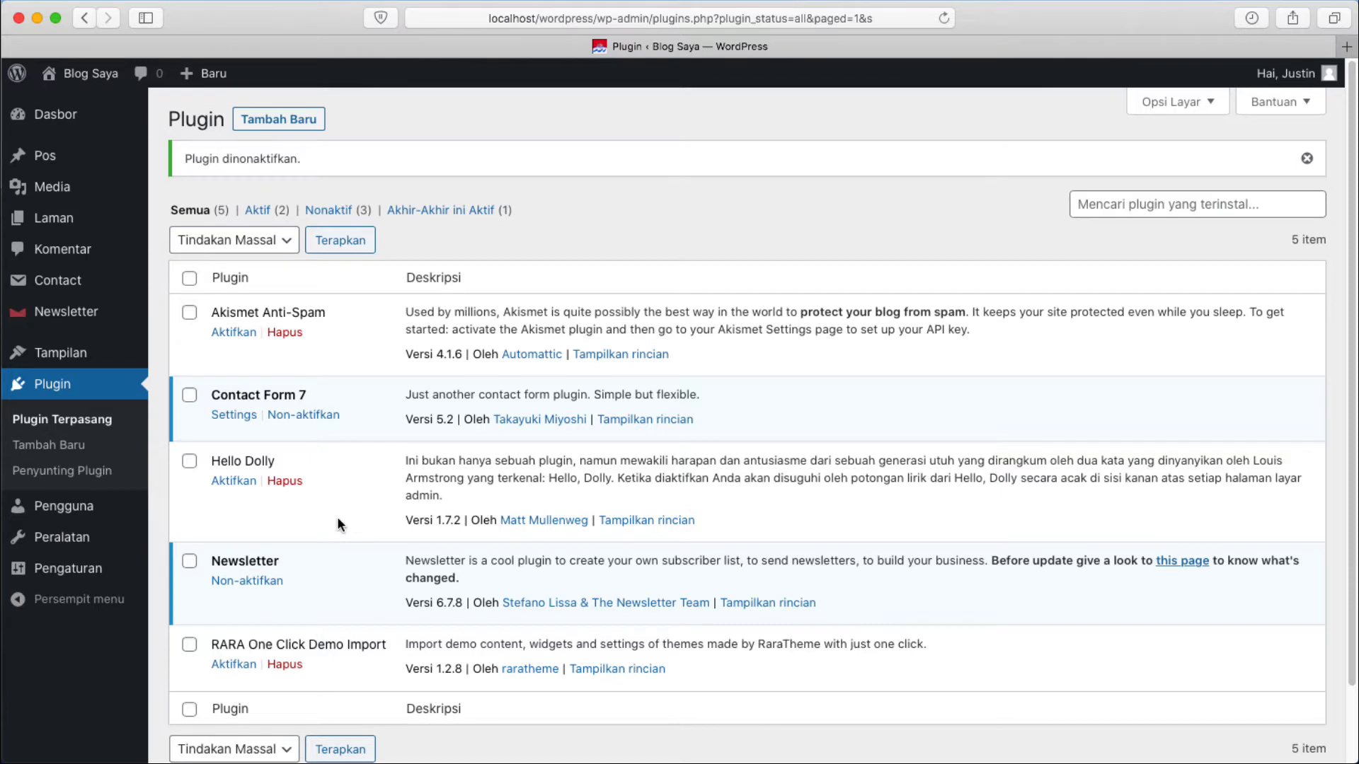
pyautogui.click(286, 664)
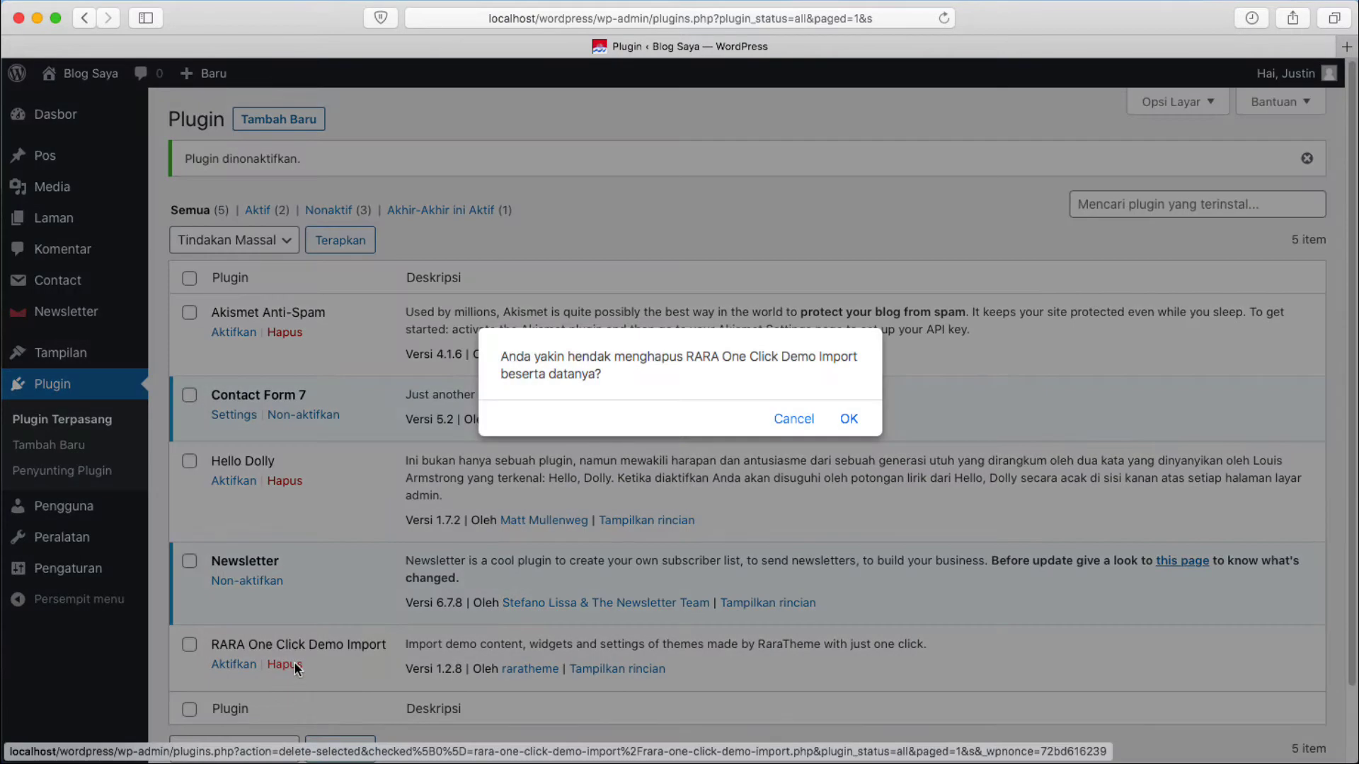
pyautogui.click(845, 418)
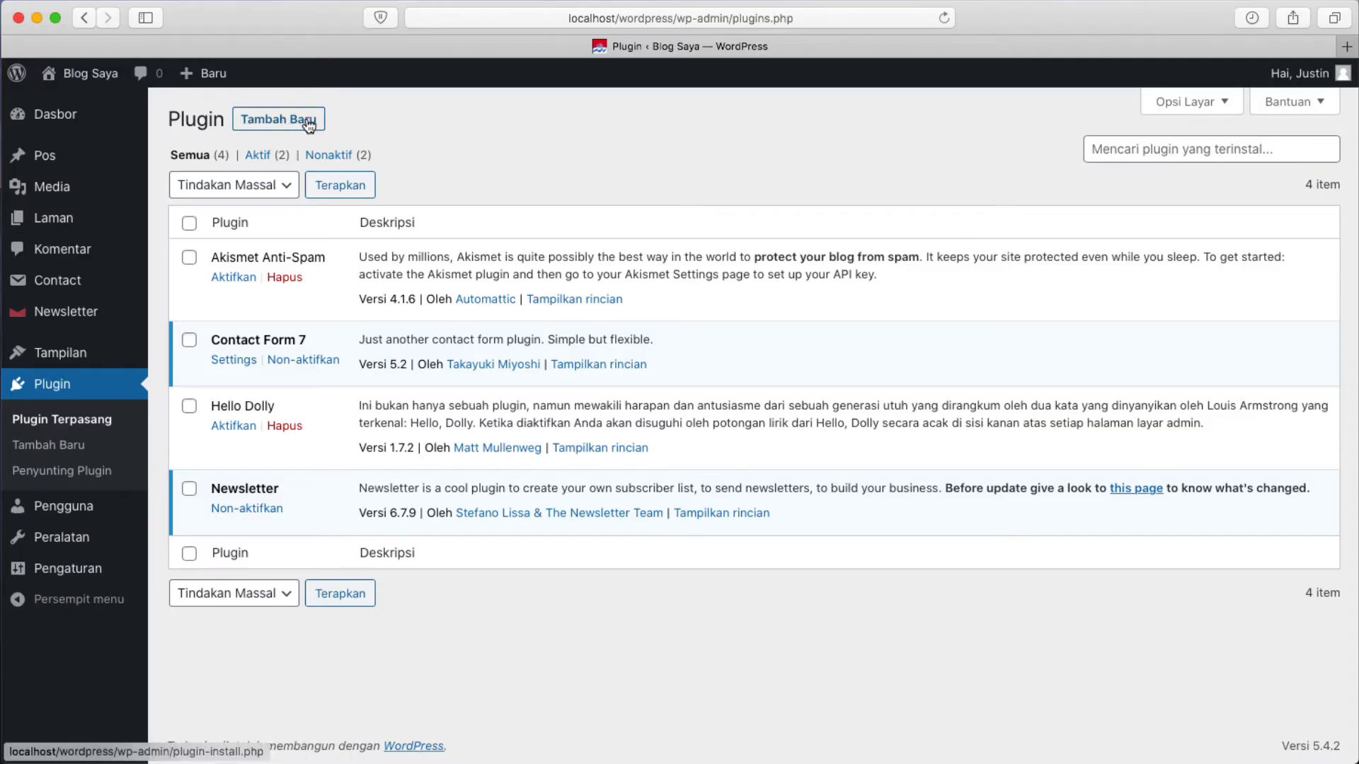
# Find the W3 Total Cache plugin in the plugin directory, then install and activate it.
pyautogui.click(277, 120)
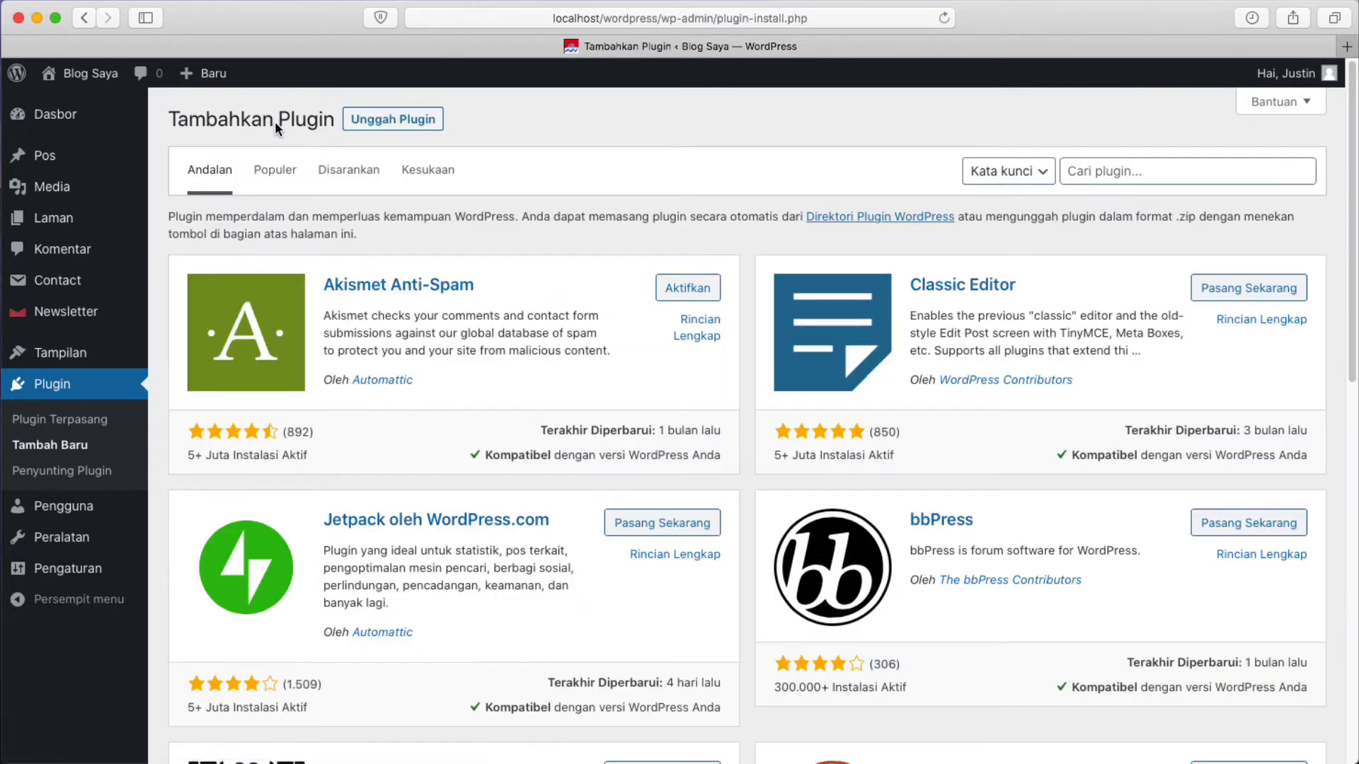
pyautogui.click(1124, 172)
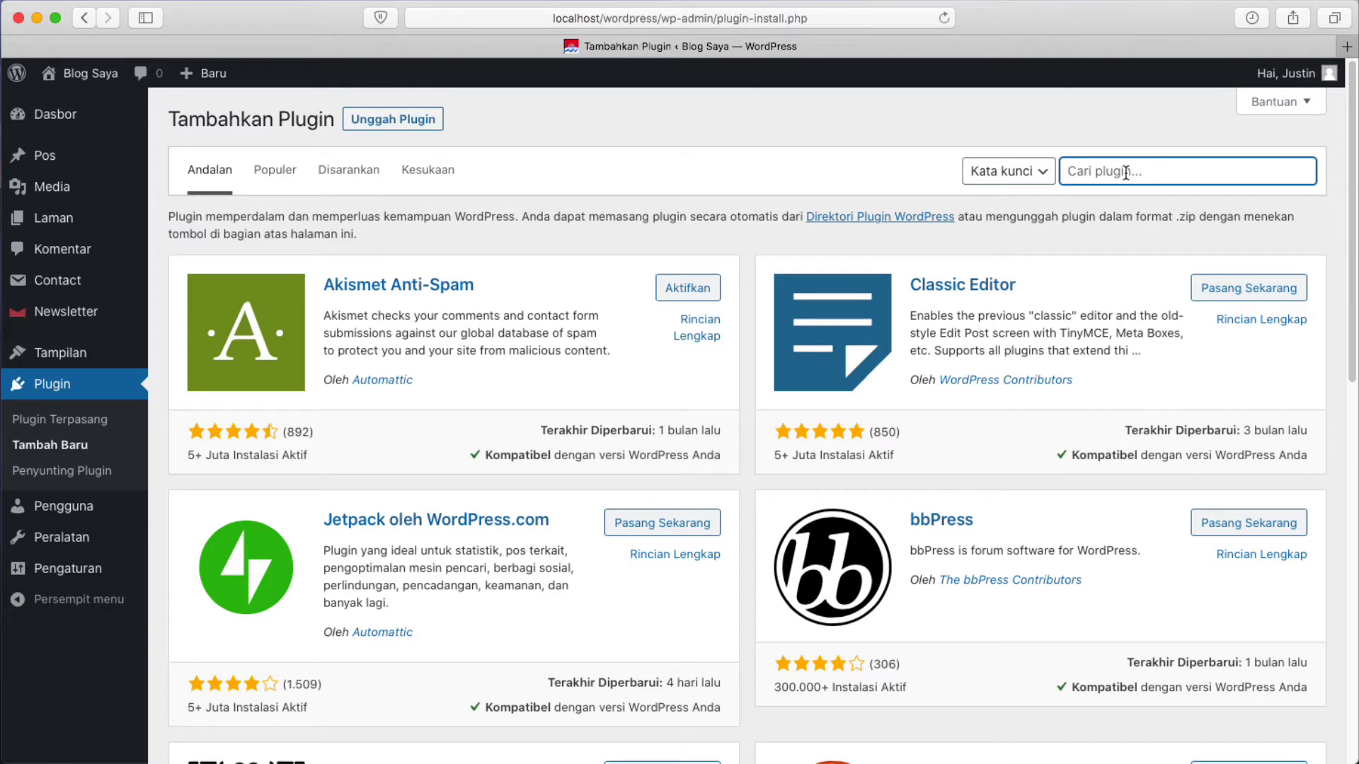
pyautogui.write('w3 total cache')
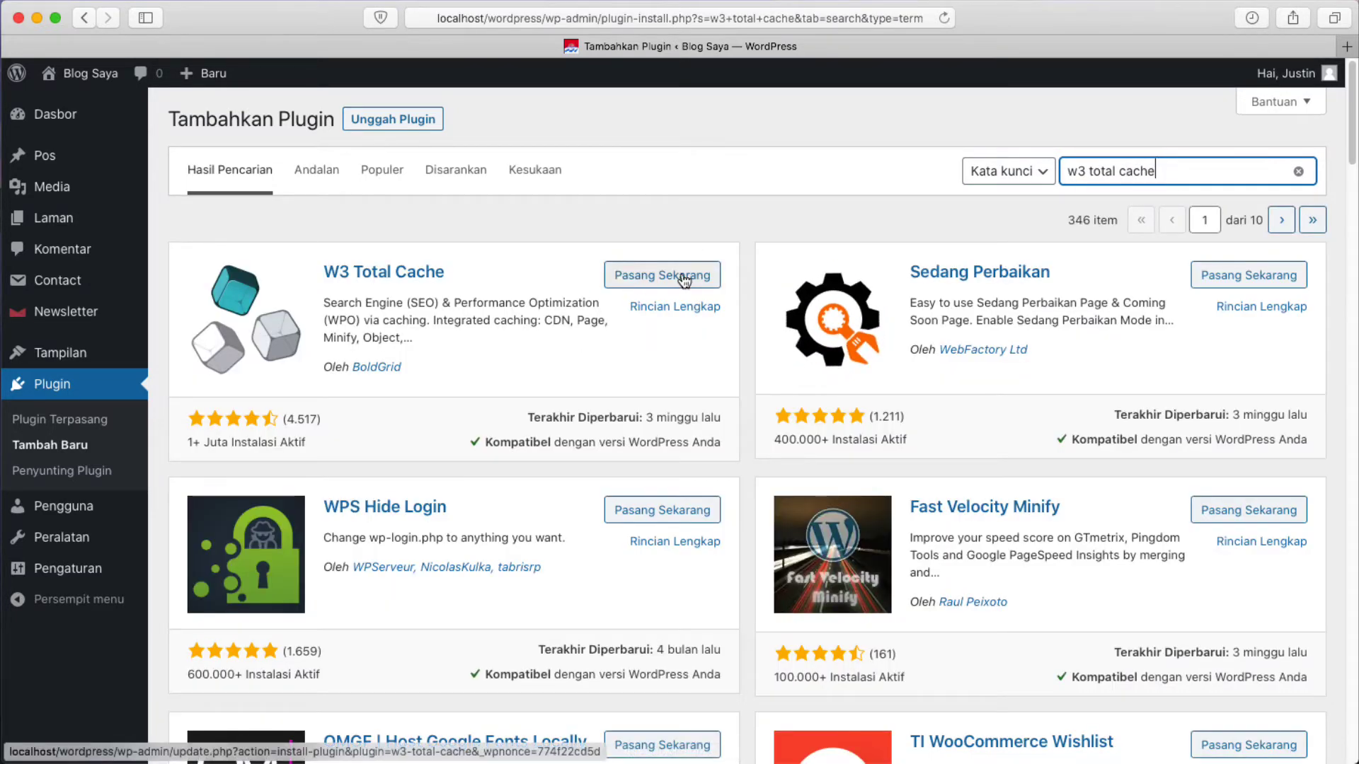
pyautogui.click(650, 280)
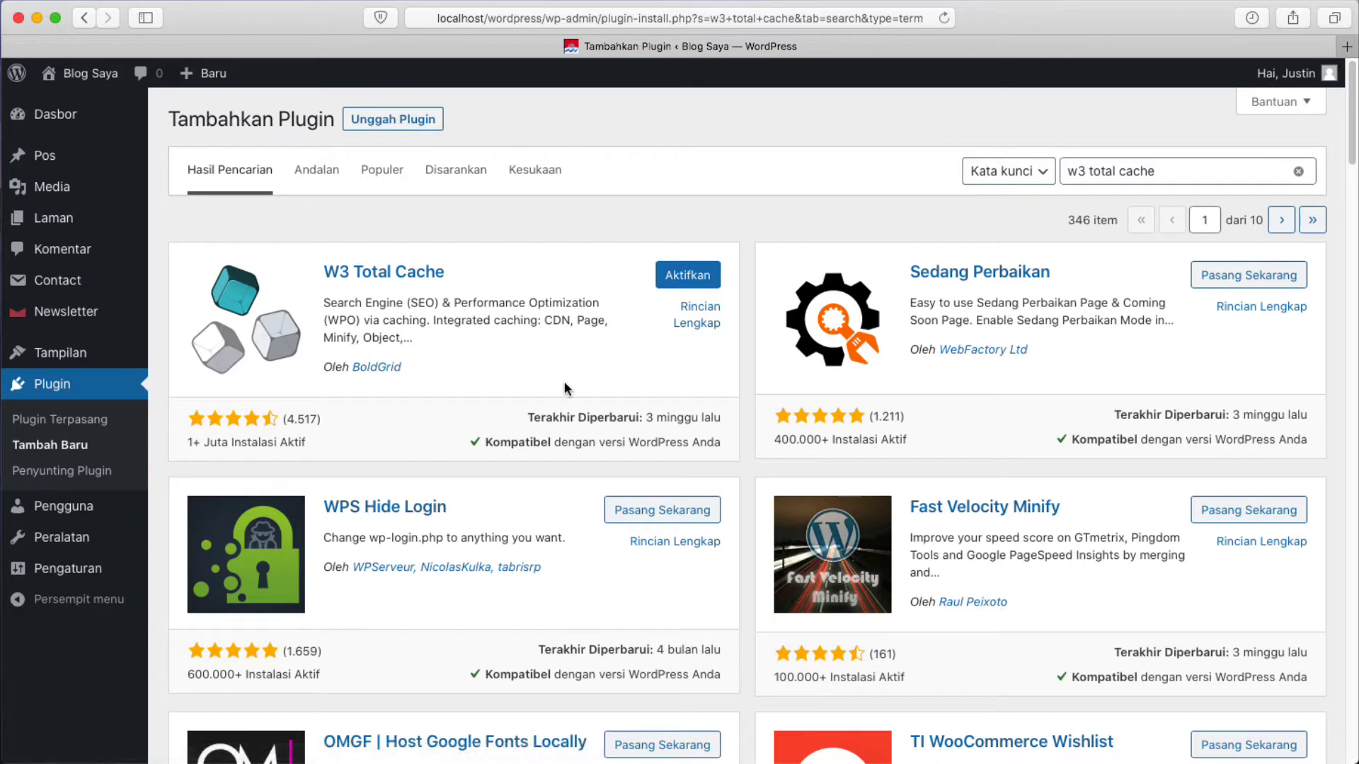
pyautogui.click(687, 277)
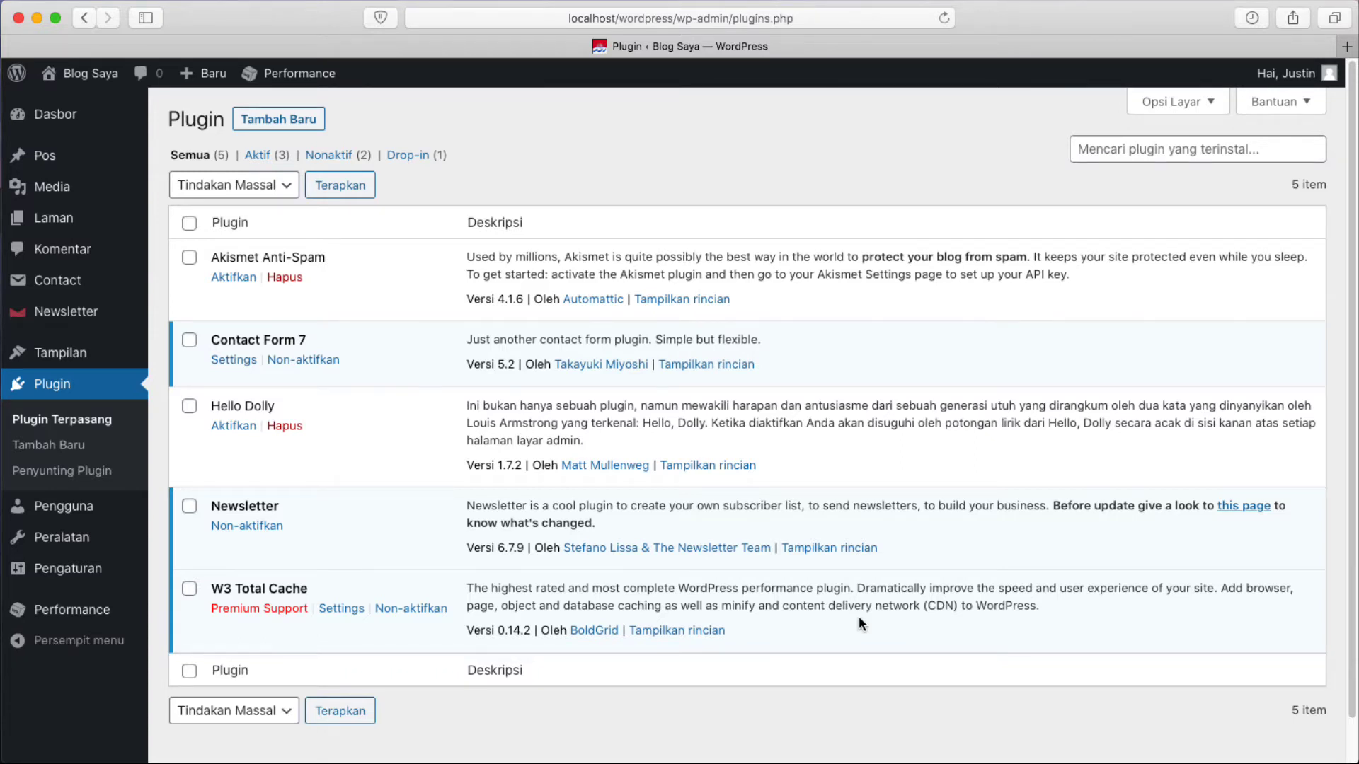
# Open the general settings of W3 Total Cache and accept its terms of use and privacy policy.
pyautogui.click(335, 620)
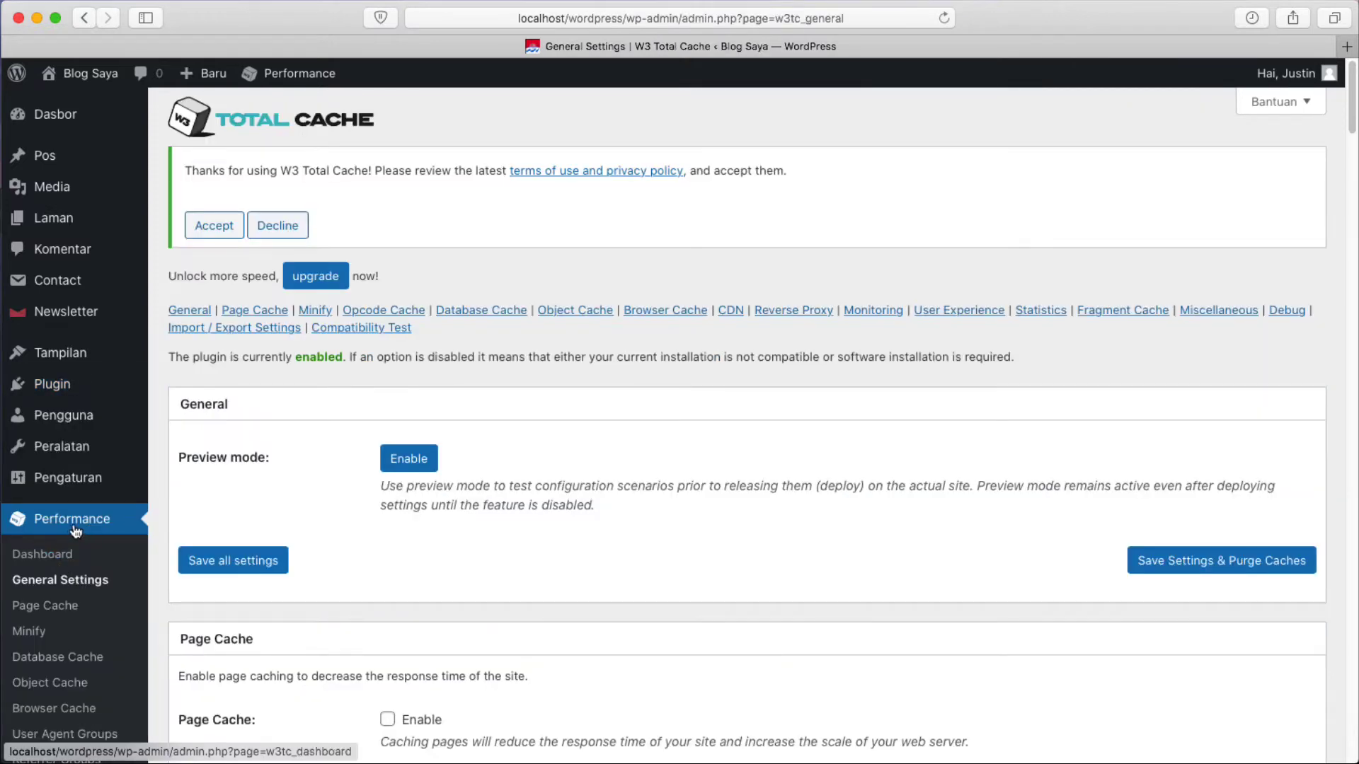
pyautogui.scroll(-3, 74, 531)
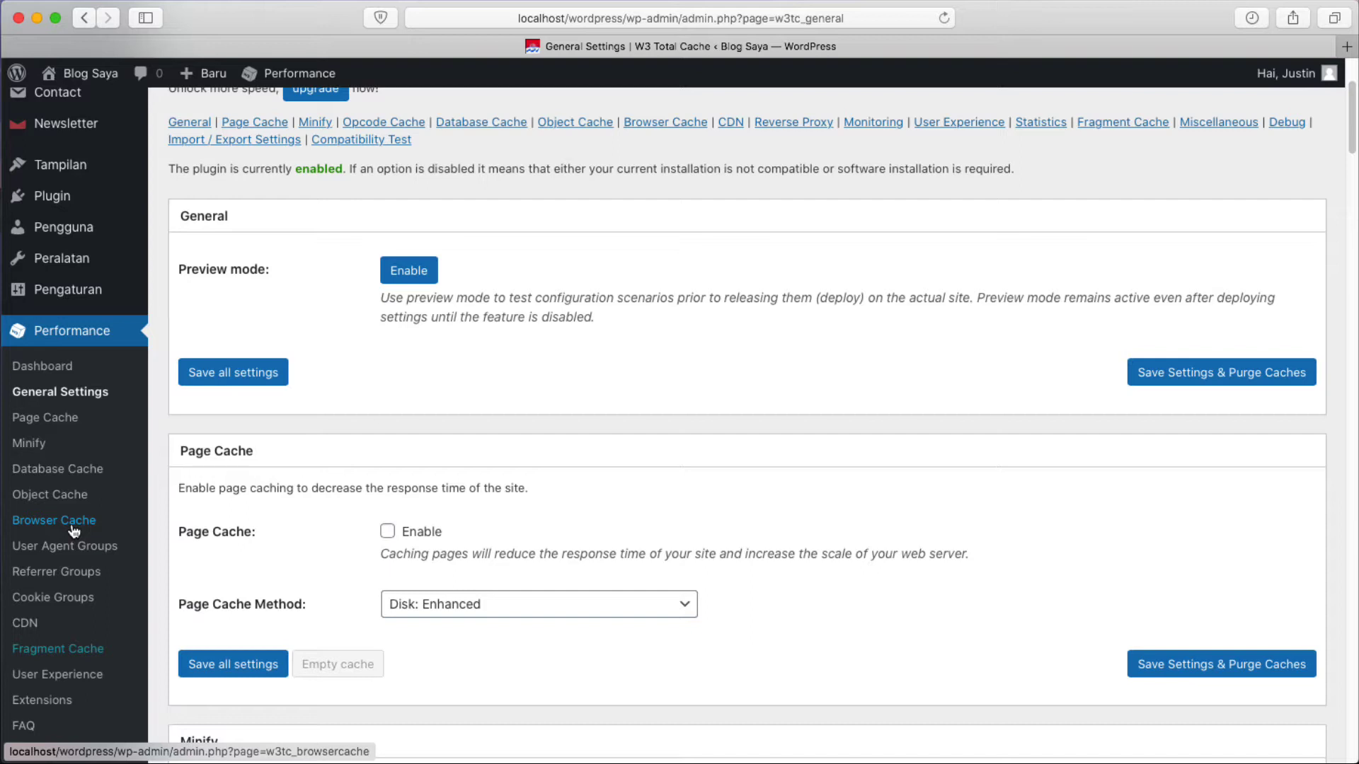
pyautogui.click(64, 395)
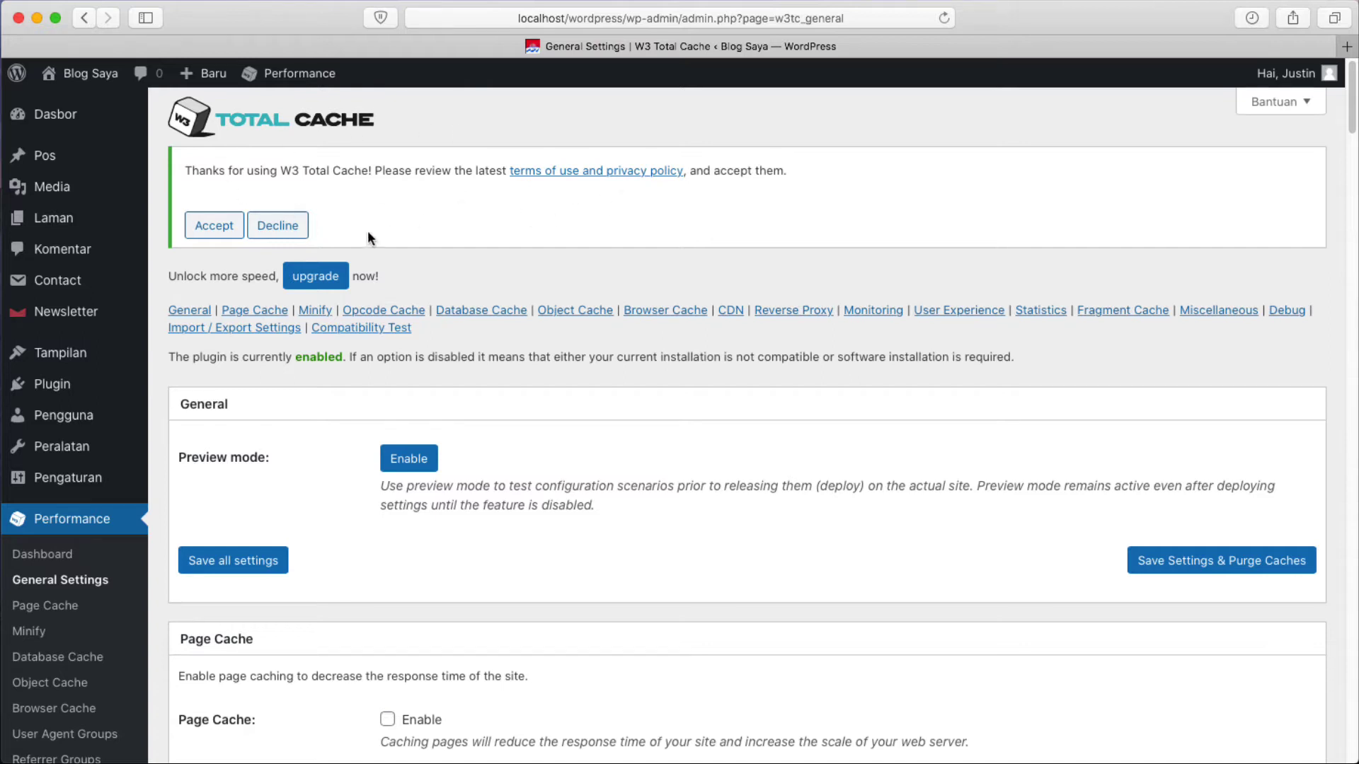
pyautogui.click(202, 232)
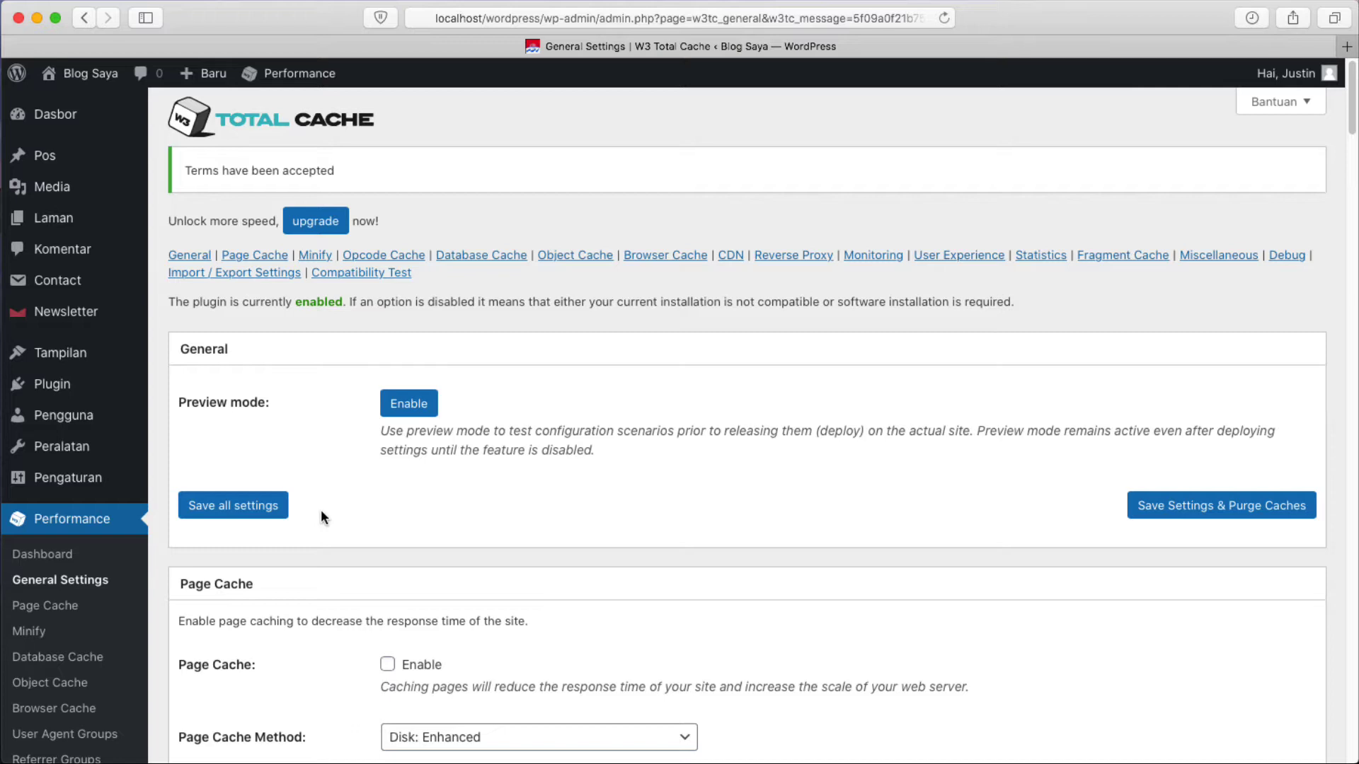
# Examine W3 Total Cache's Page Cache, Minify, Database Cache, Object Cache, Browser Cache and User Agent Groups settings.
pyautogui.click(51, 606)
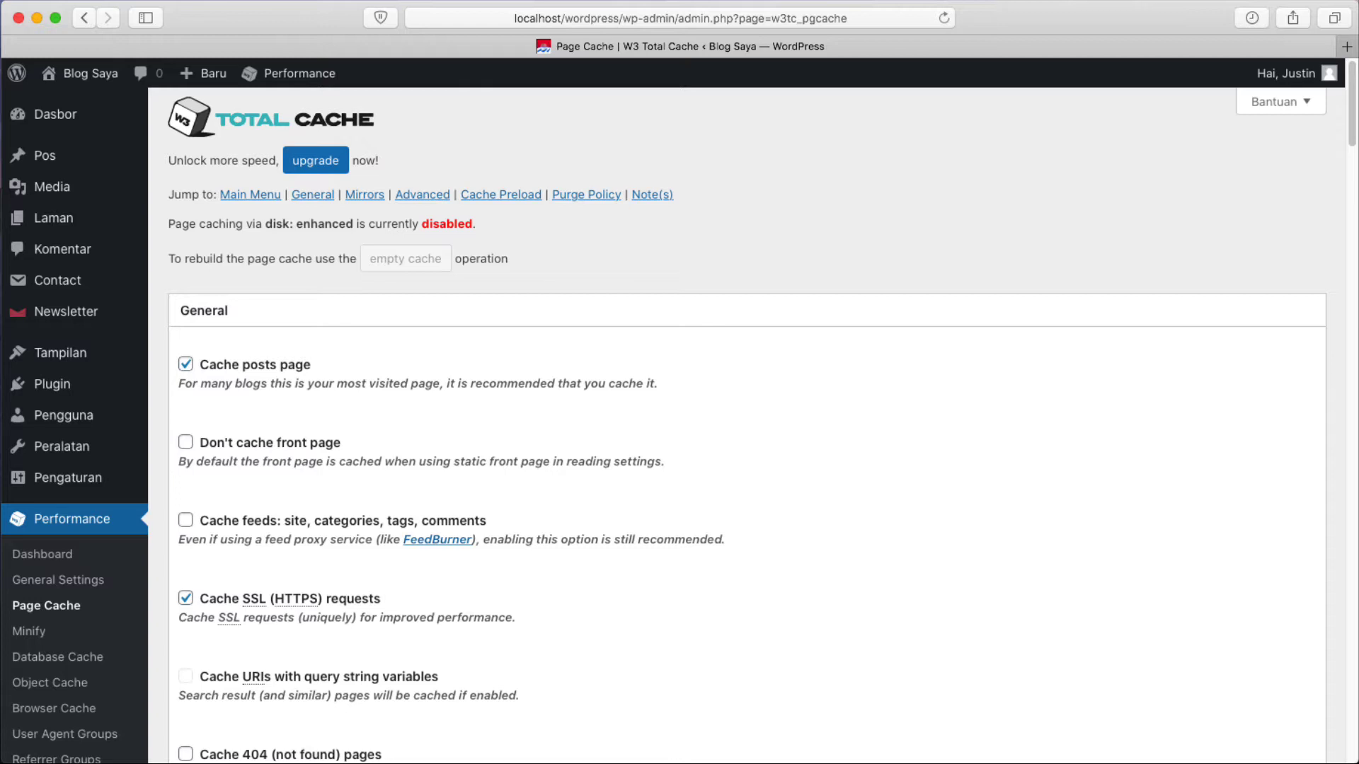
pyautogui.click(39, 636)
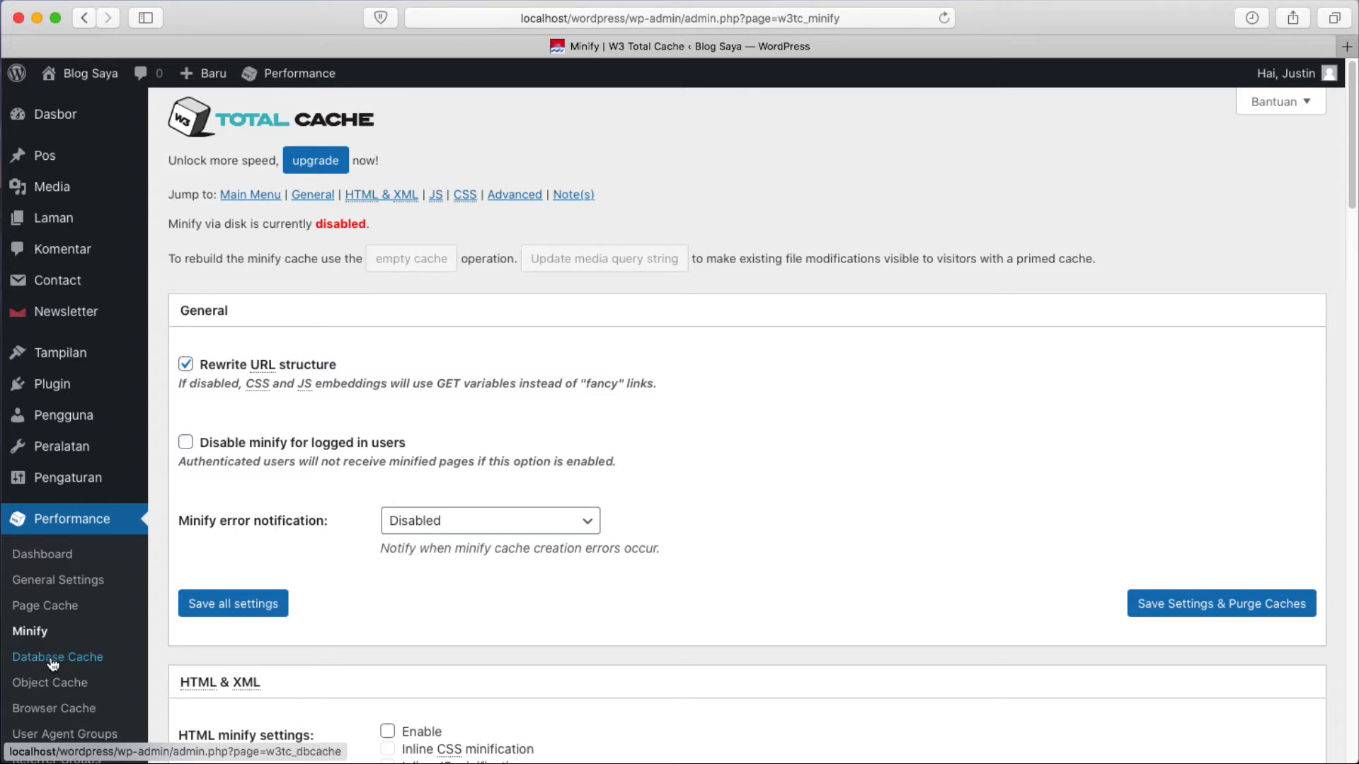
pyautogui.click(51, 660)
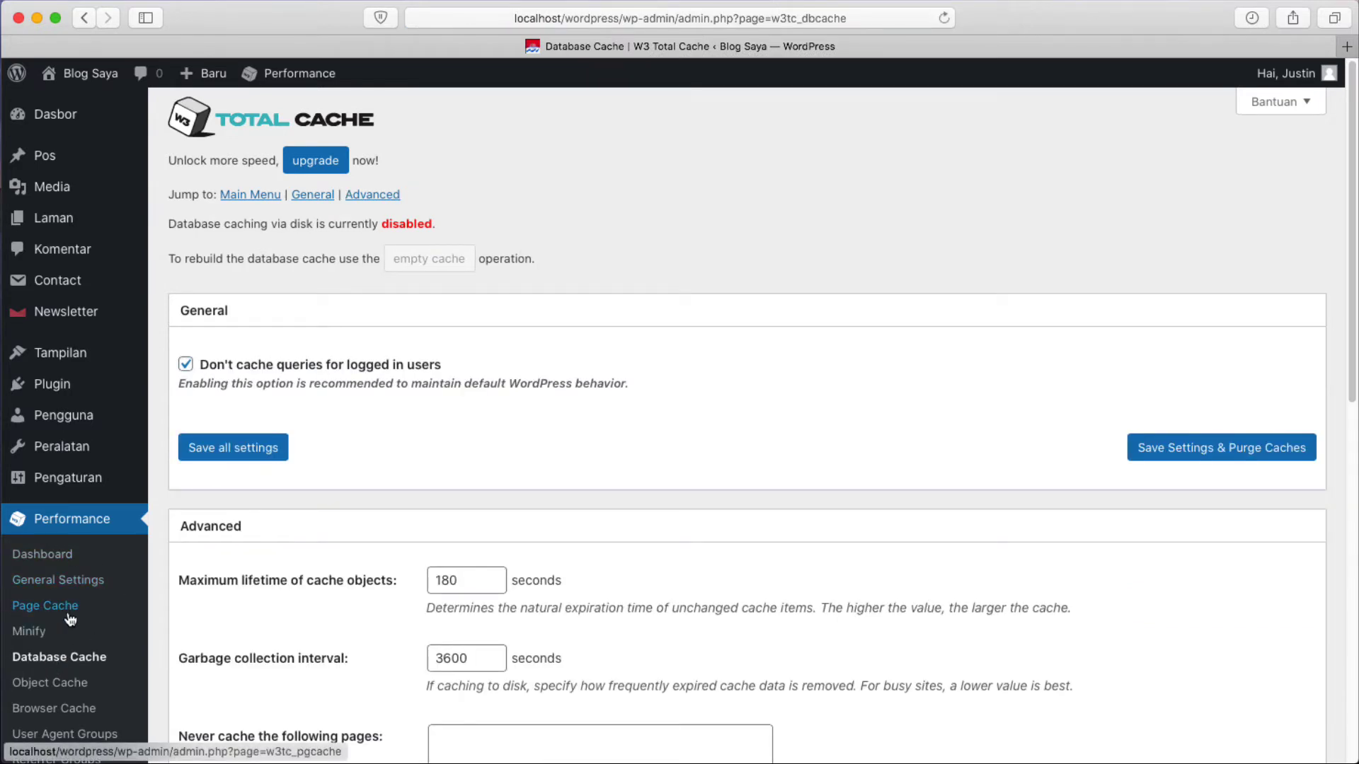
pyautogui.click(47, 684)
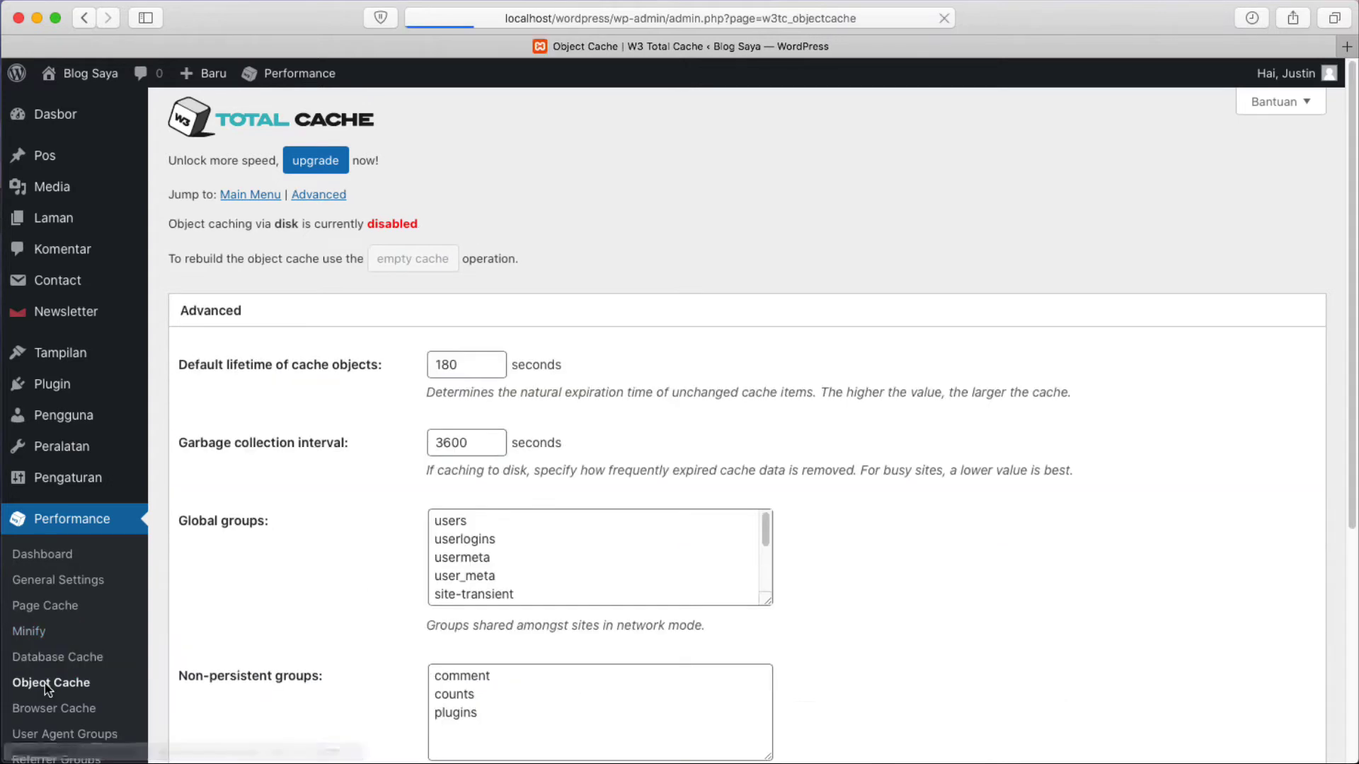
pyautogui.scroll(-2, 79, 690)
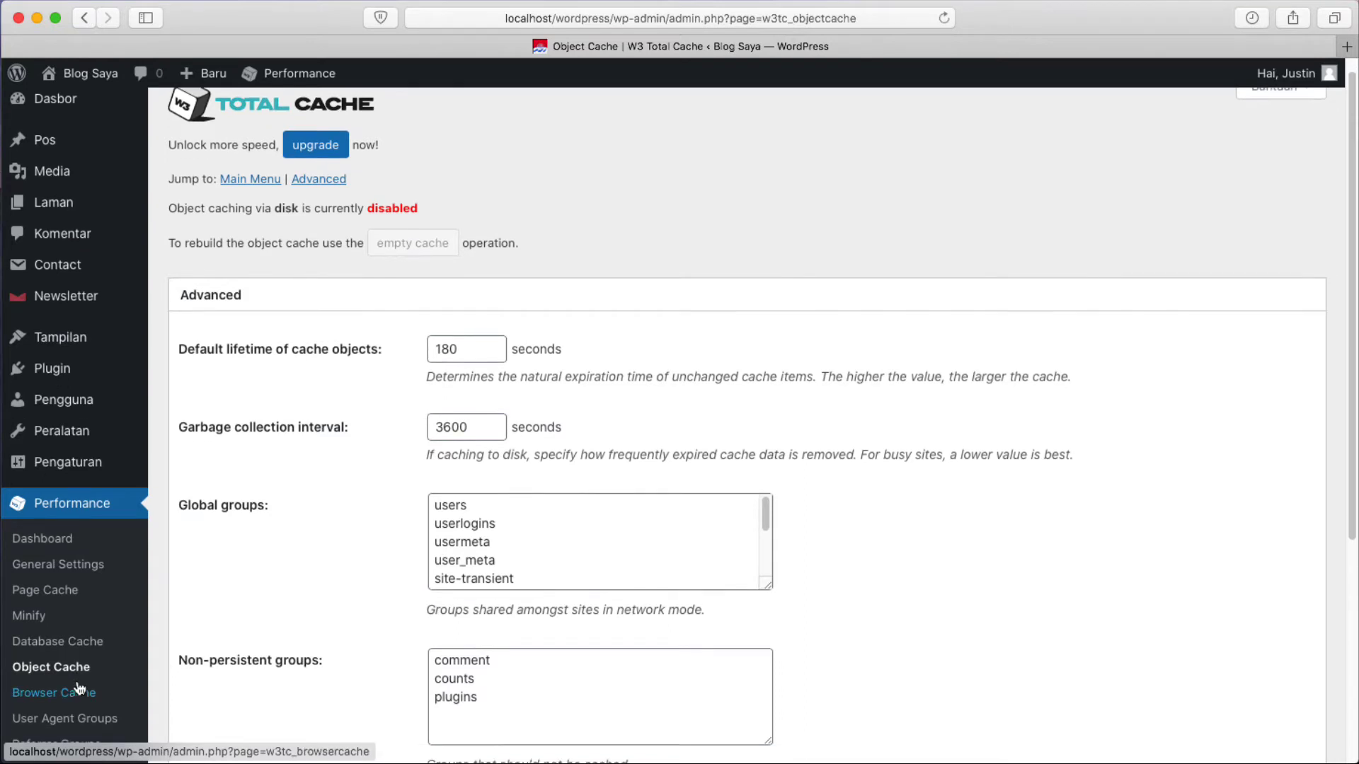
pyautogui.click(63, 637)
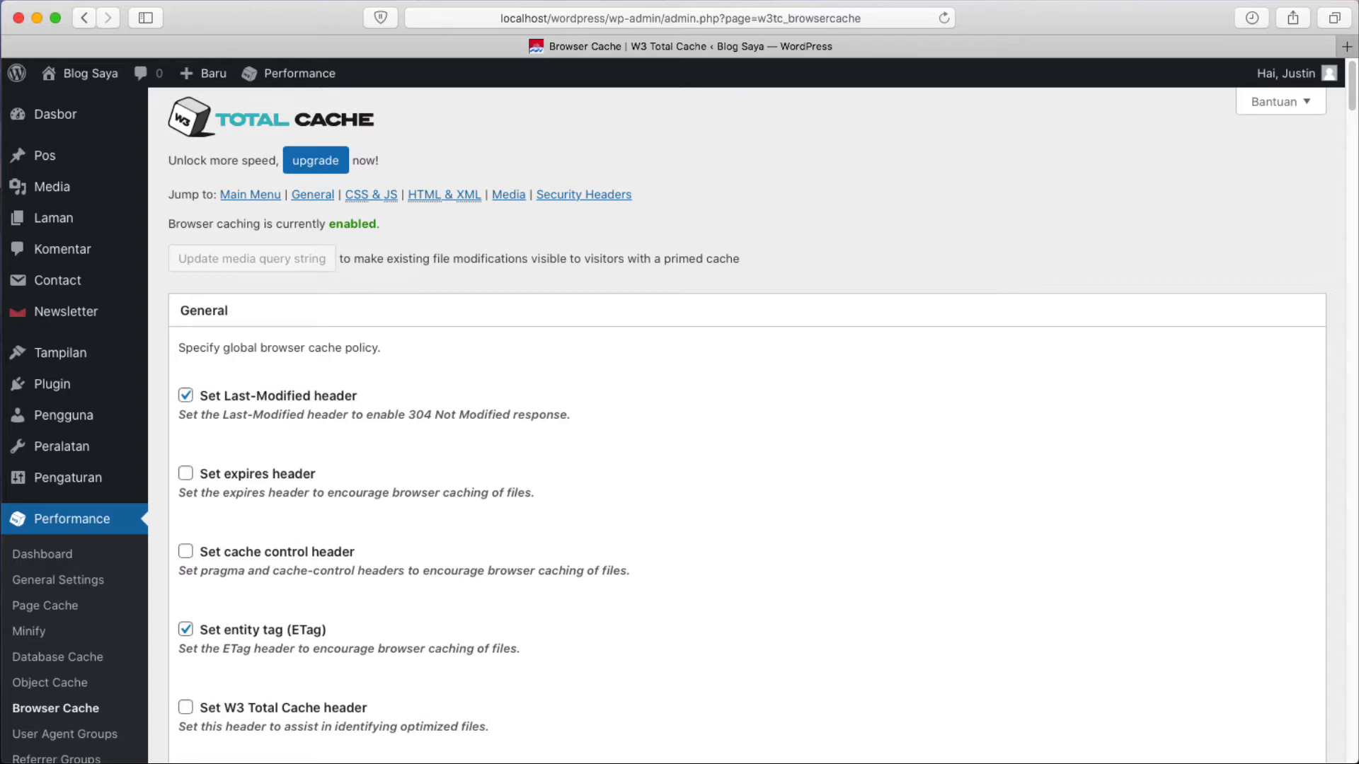
pyautogui.scroll(-3, 110, 612)
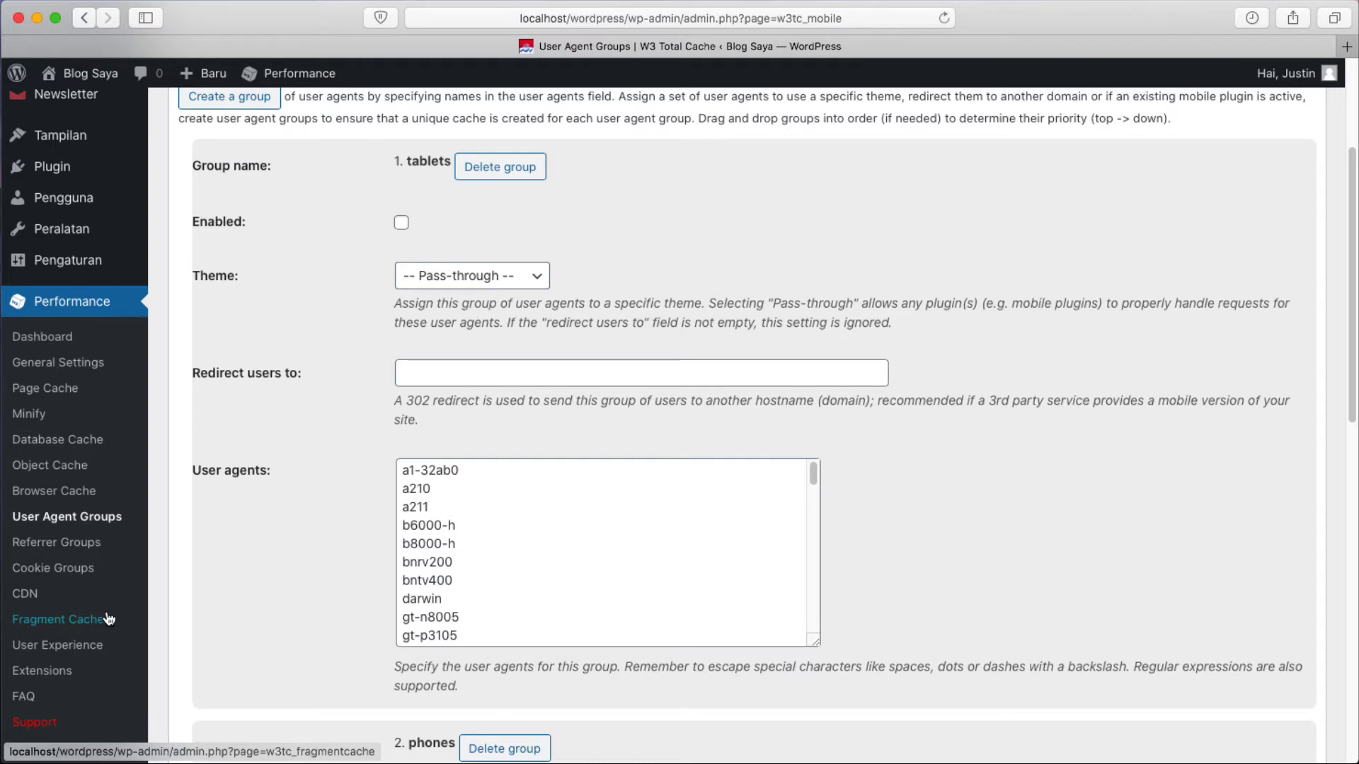
pyautogui.scroll(3, 108, 619)
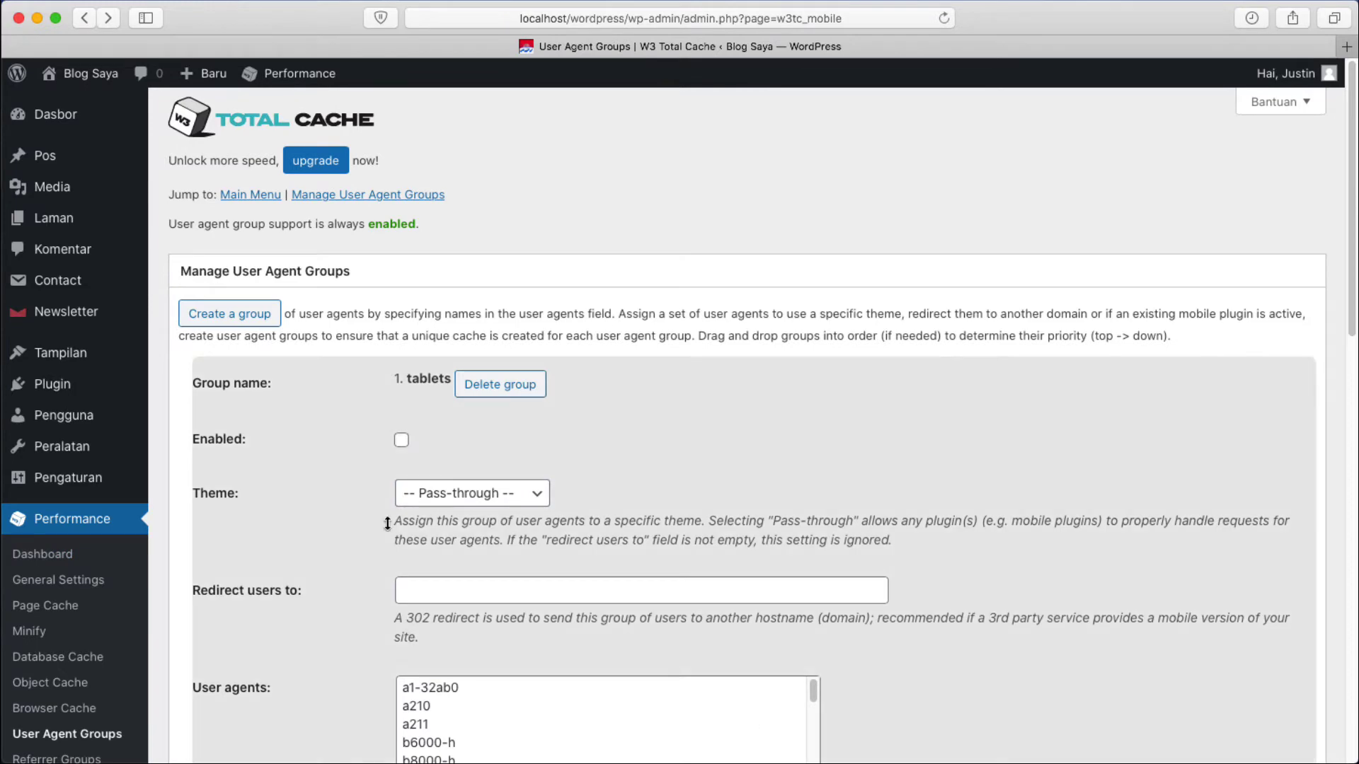
# Find the Smush image optimizer by WPMU DEV in the plugin directory, then install and activate it.
pyautogui.click(59, 398)
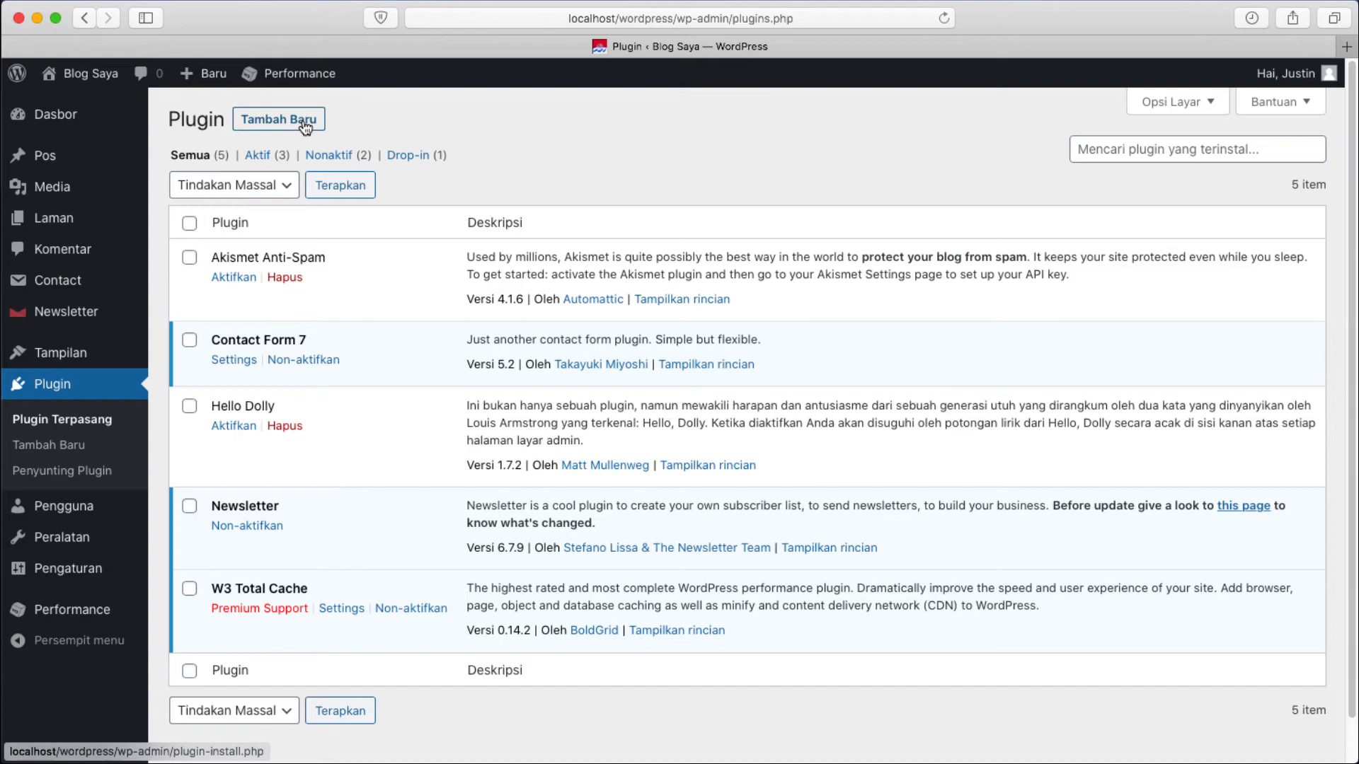
pyautogui.click(303, 119)
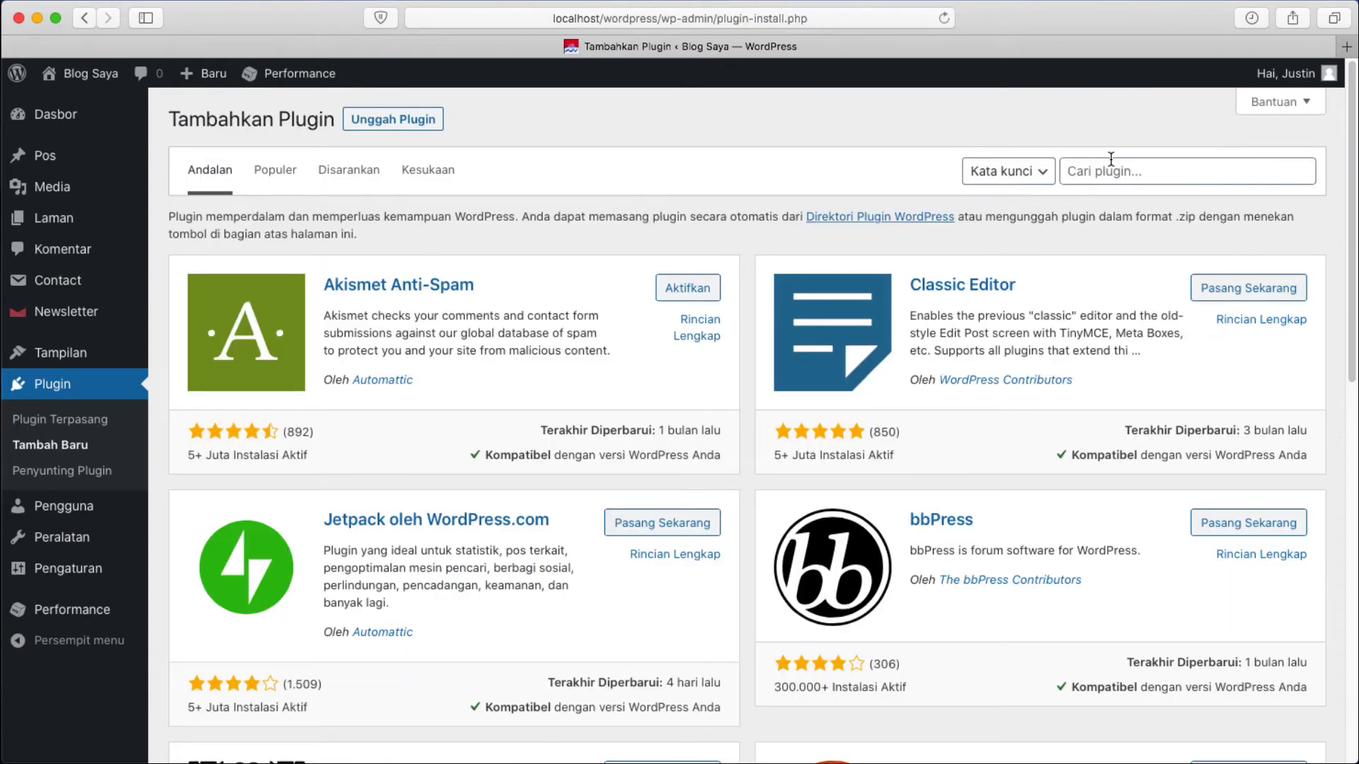
pyautogui.click(1136, 170)
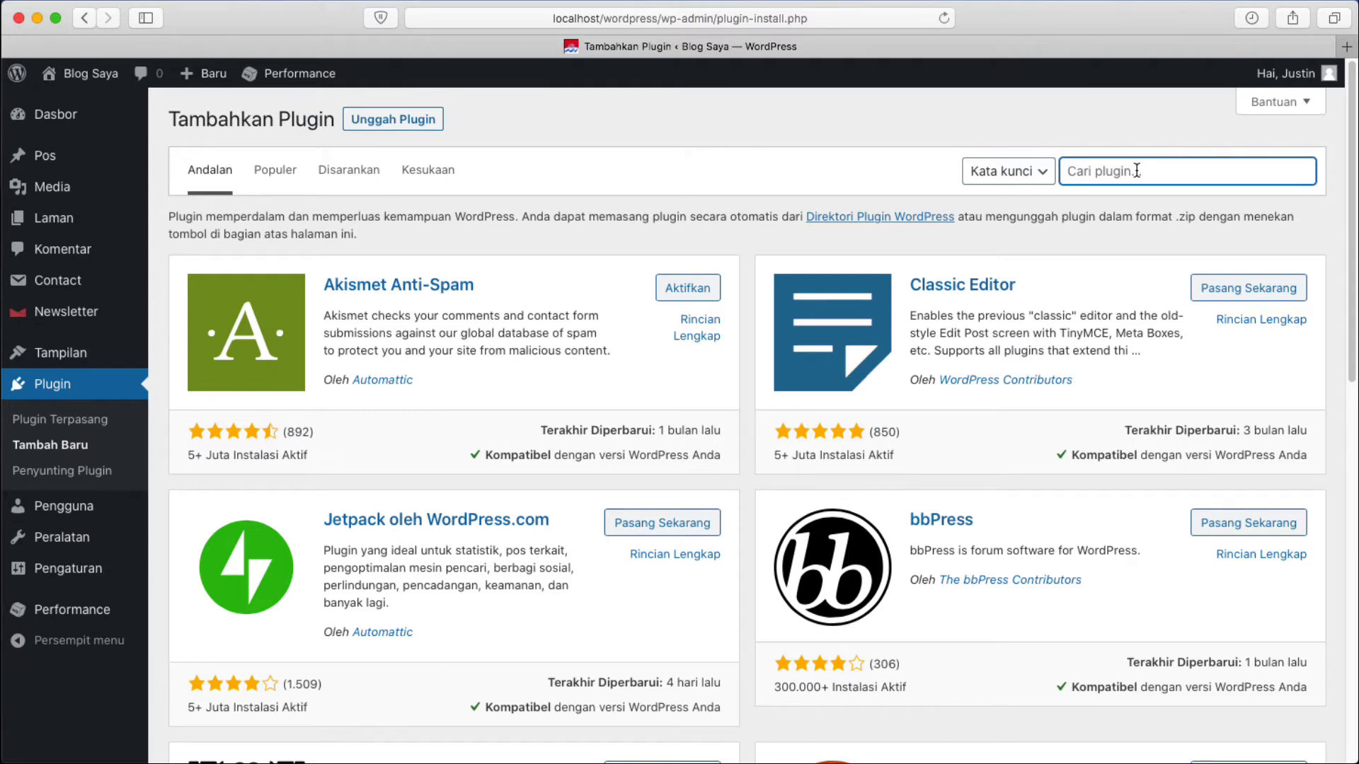
pyautogui.write('smush')
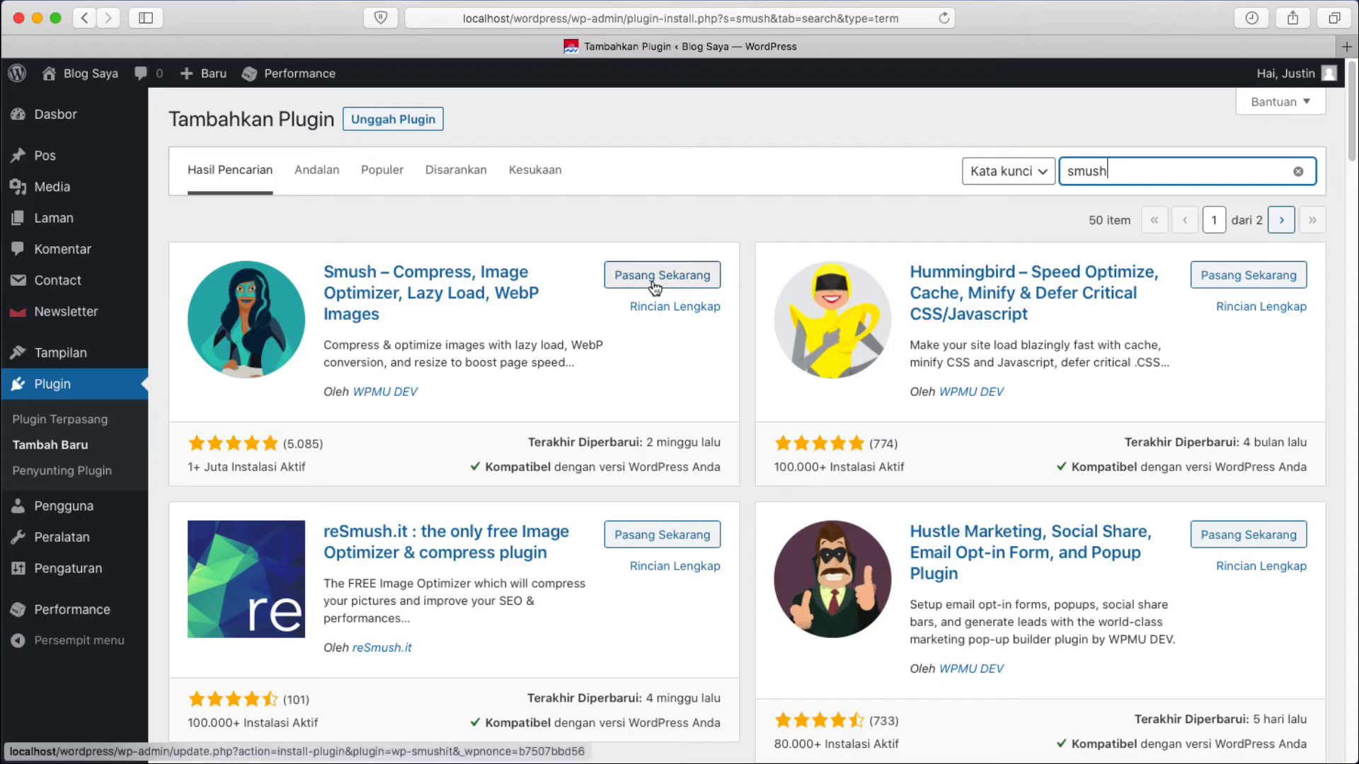
pyautogui.click(655, 286)
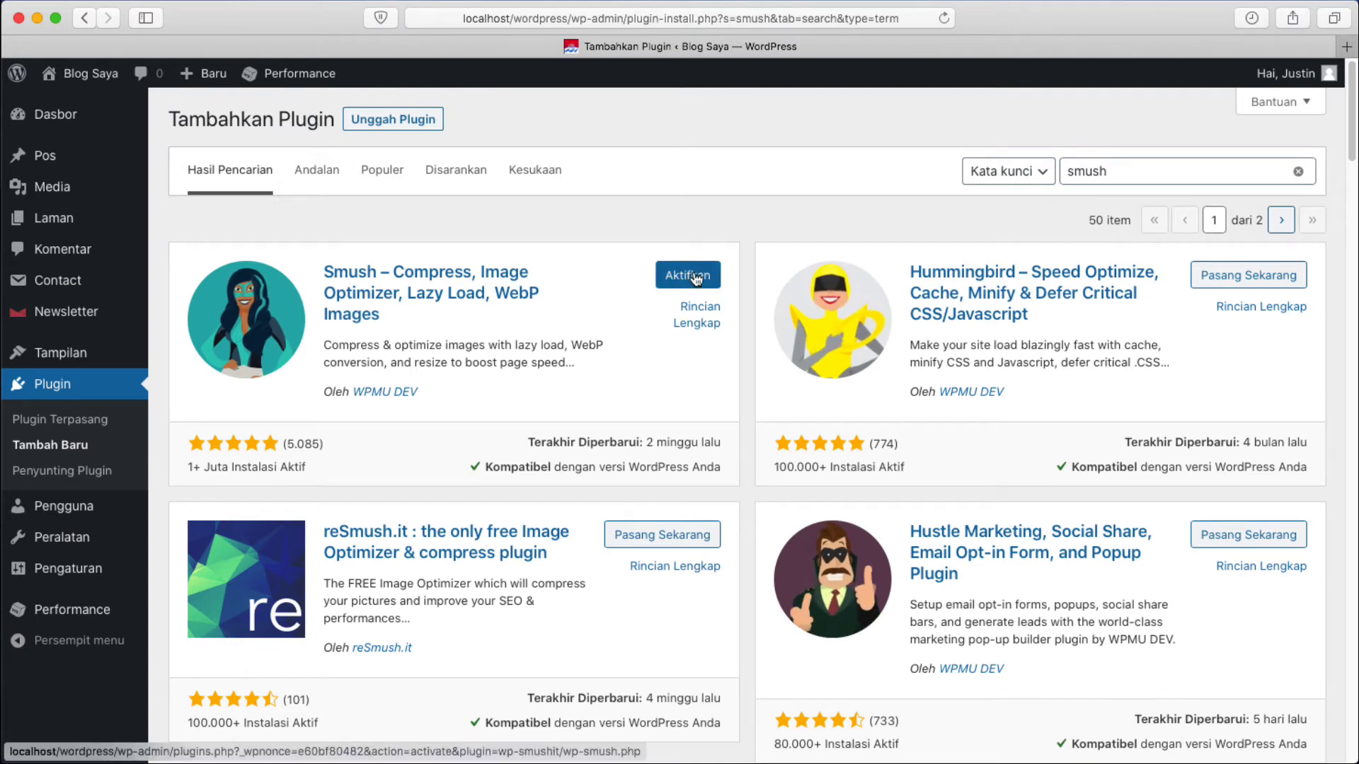
pyautogui.click(690, 276)
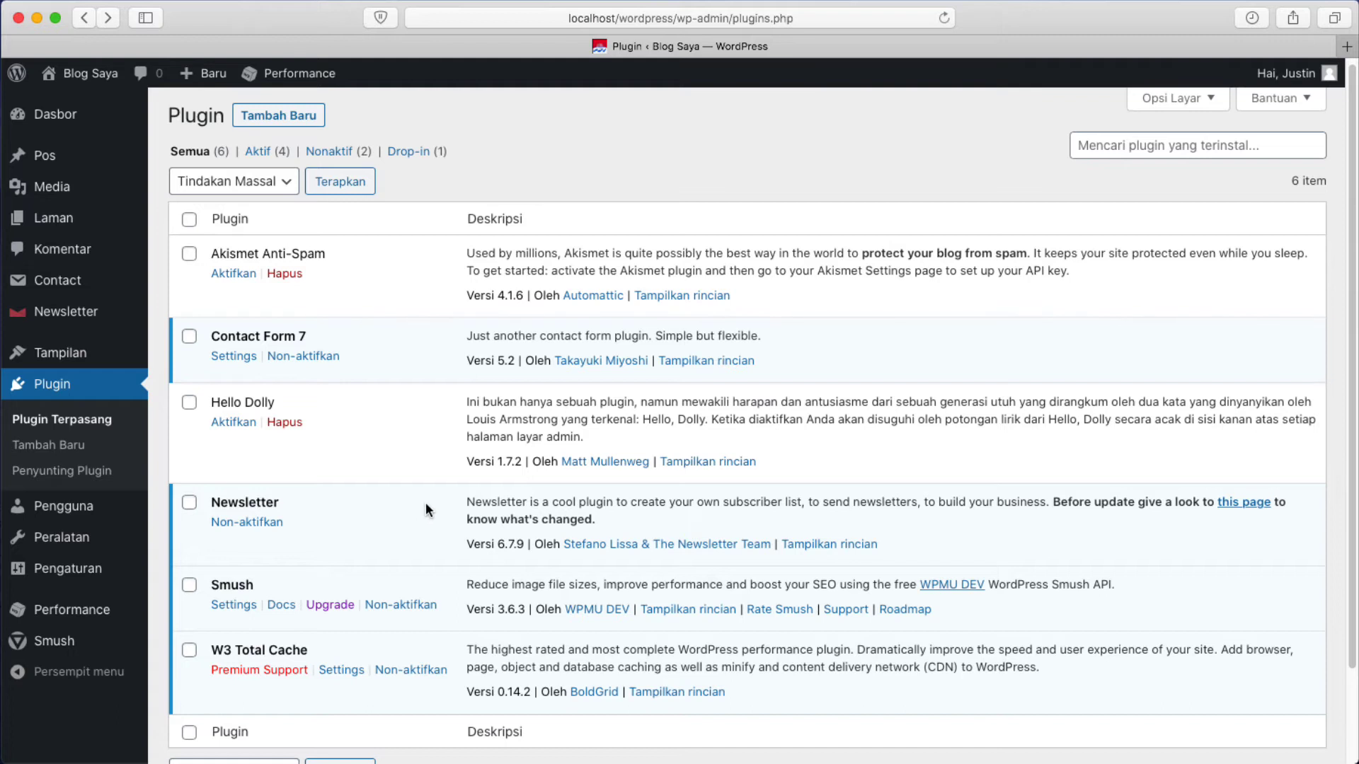
# Complete the Smush setup wizard with automatic optimization, metadata stripping and lazy loading on, and usage data tracking off.
pyautogui.click(232, 606)
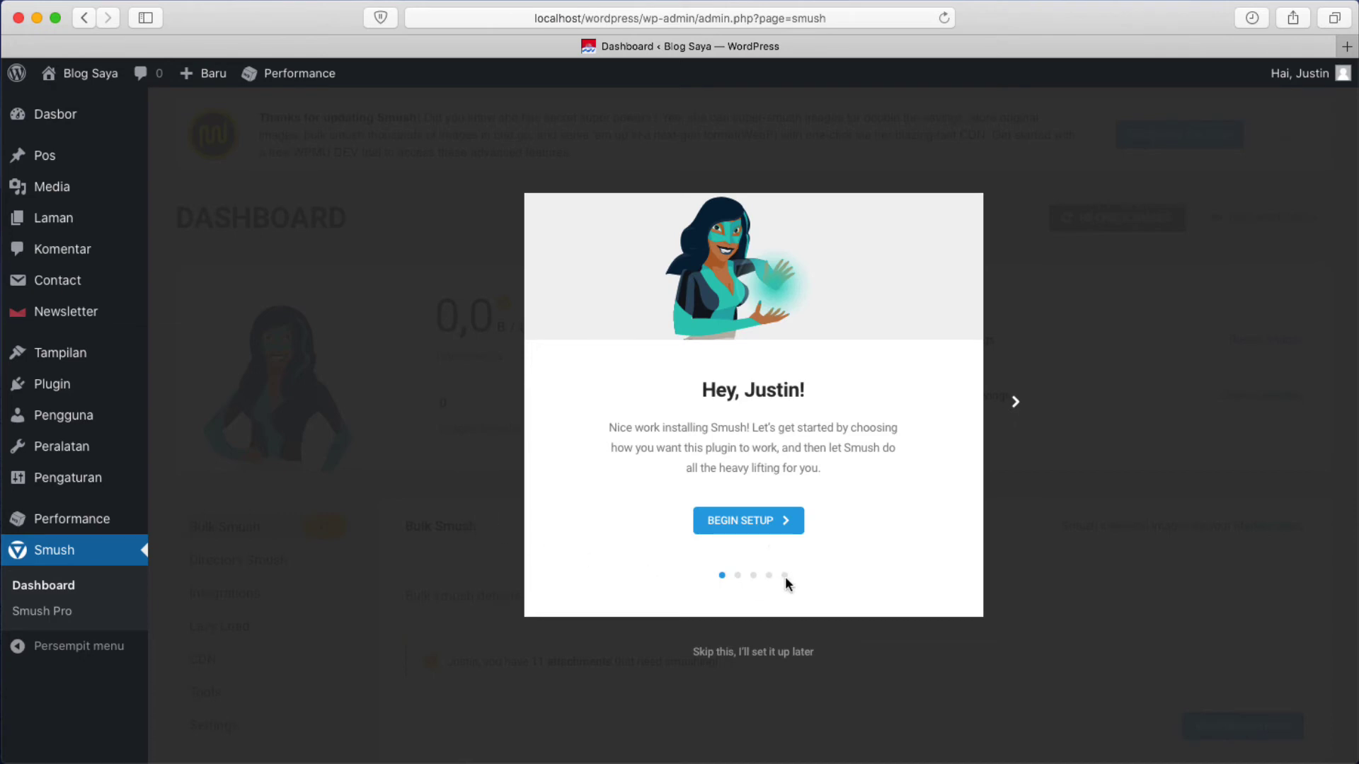
pyautogui.click(759, 528)
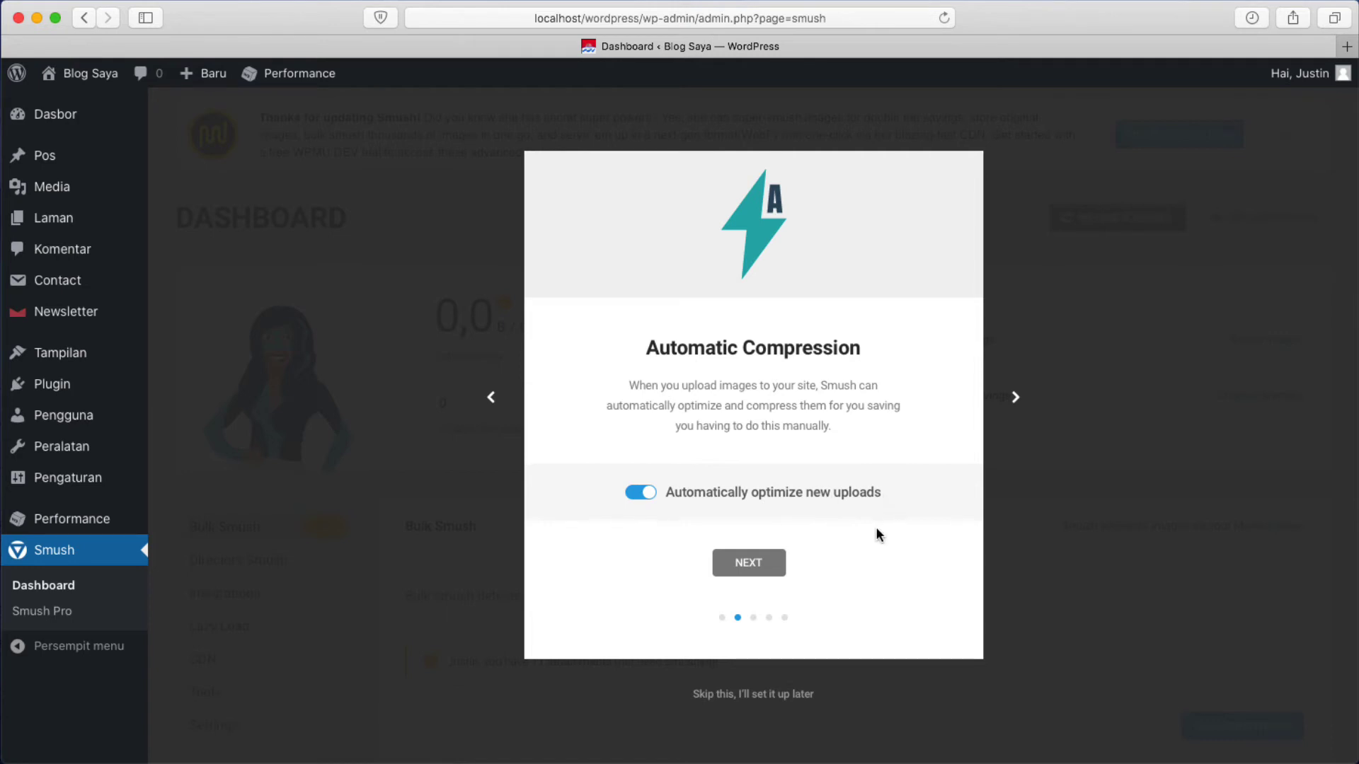
pyautogui.click(776, 564)
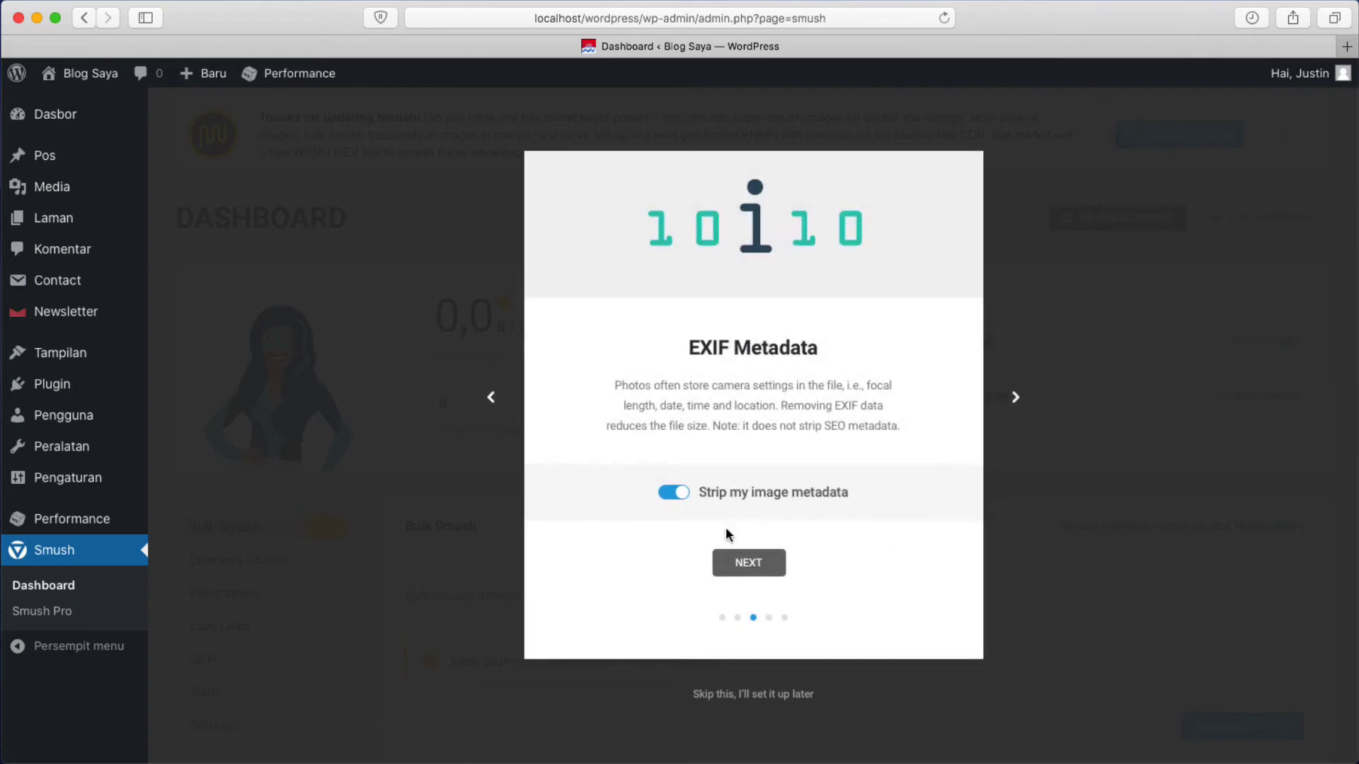
pyautogui.click(744, 569)
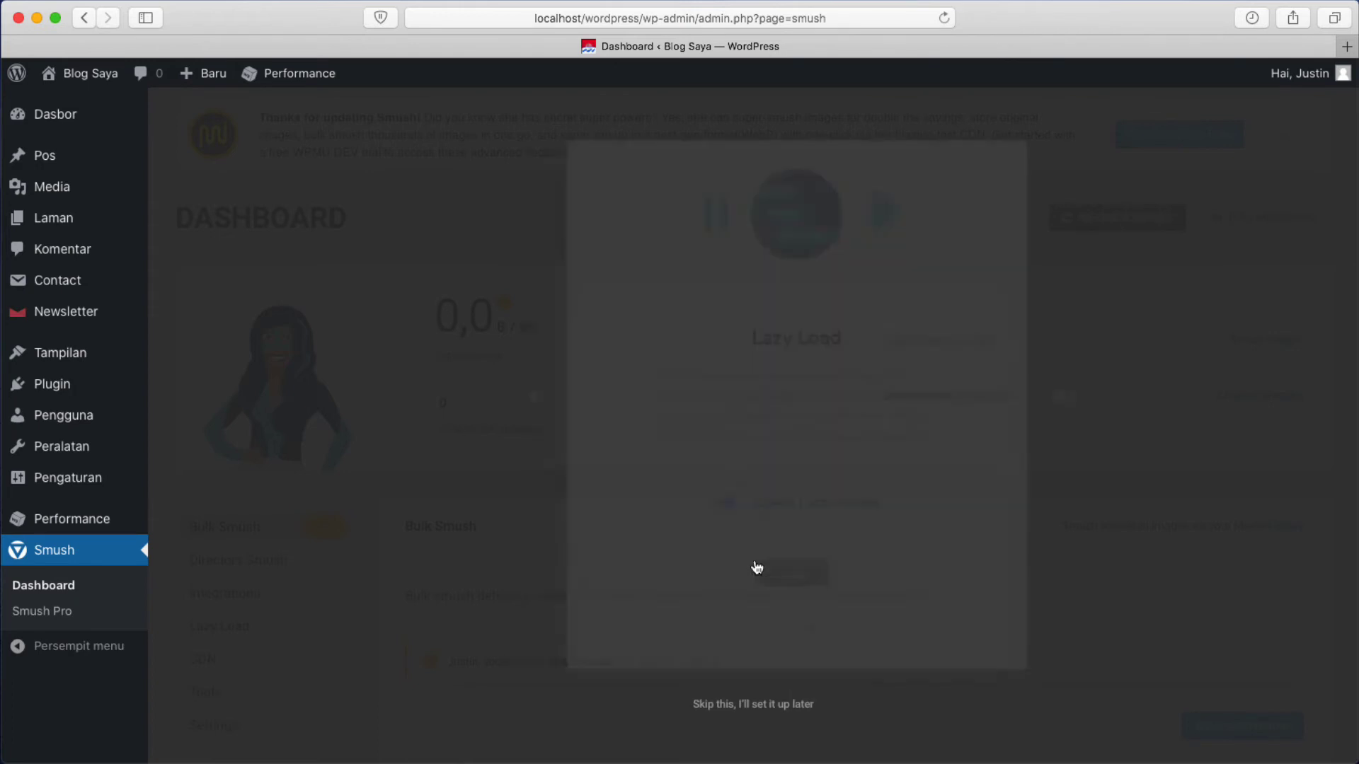
pyautogui.click(760, 584)
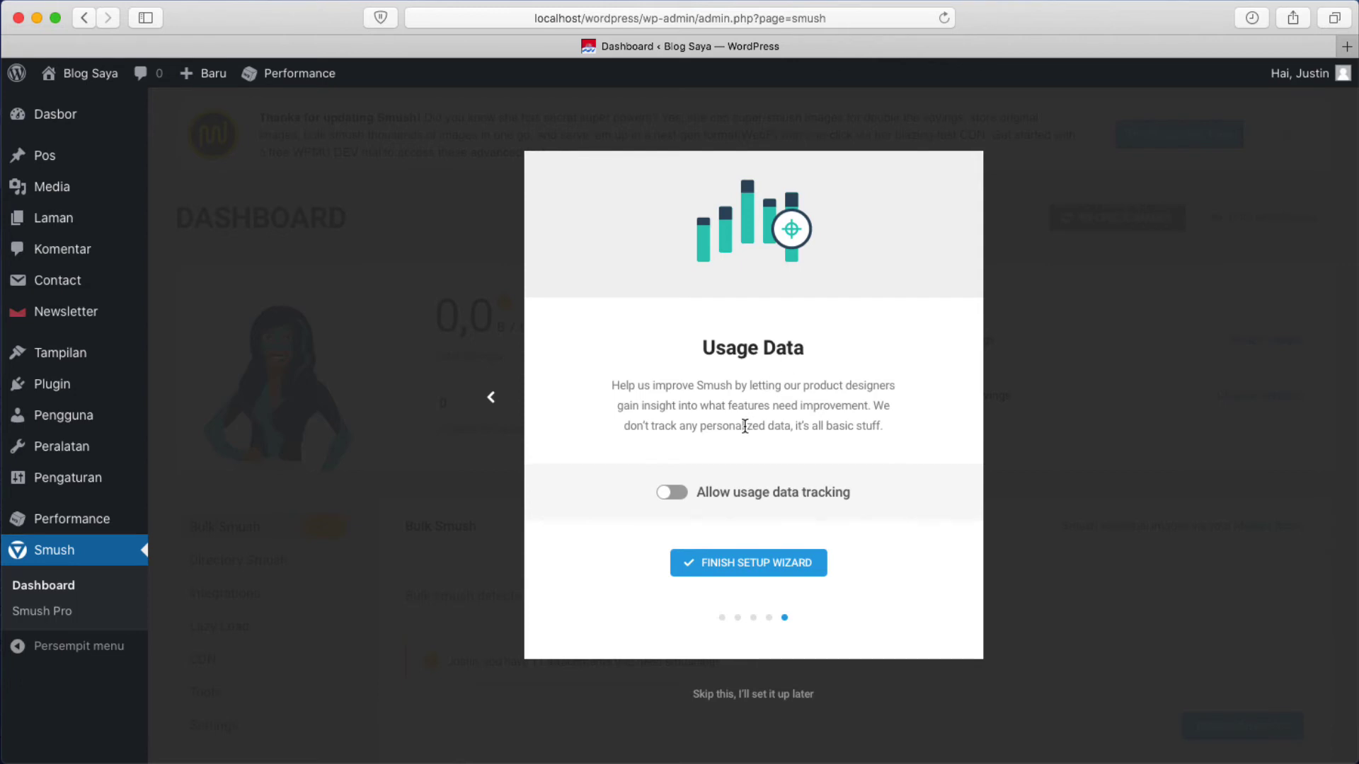
pyautogui.click(760, 572)
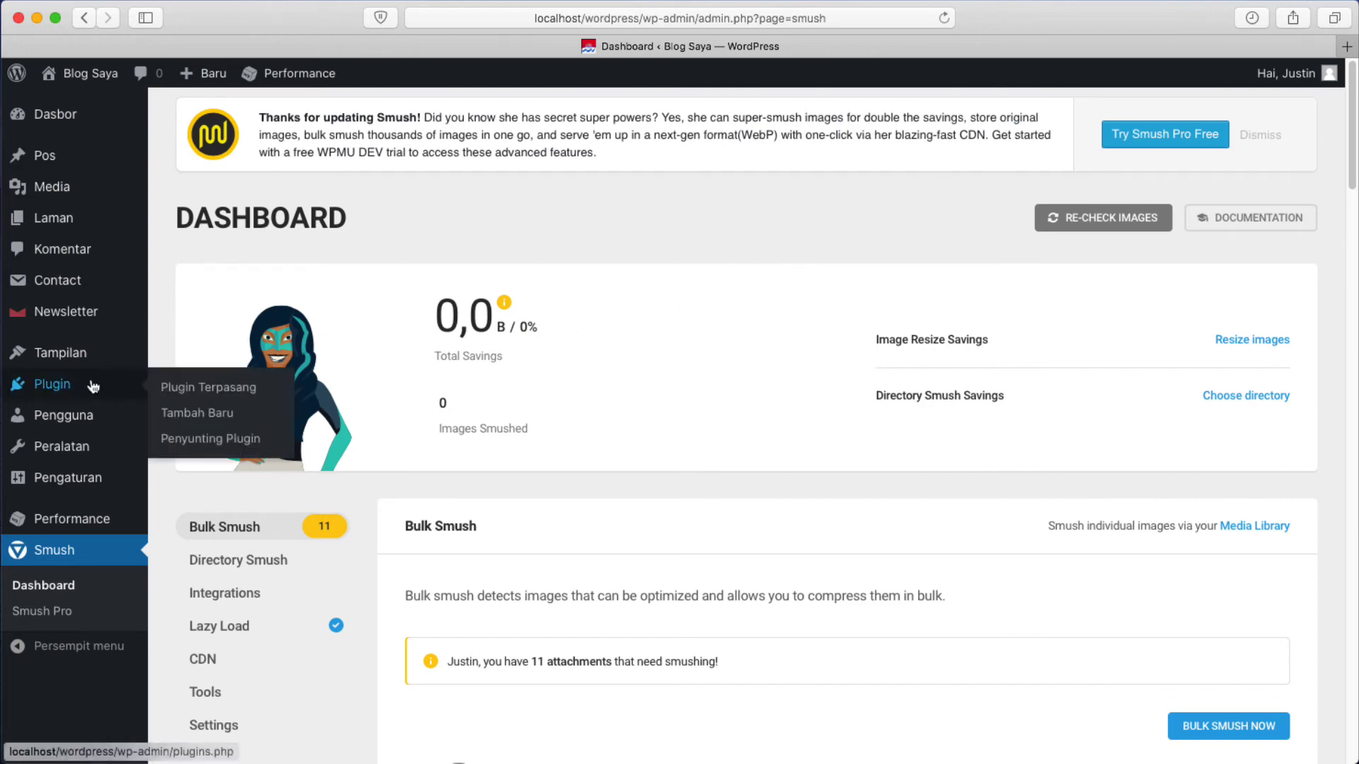
# Find Yoast SEO by Team Yoast in the plugin directory, then install and activate it.
pyautogui.click(70, 384)
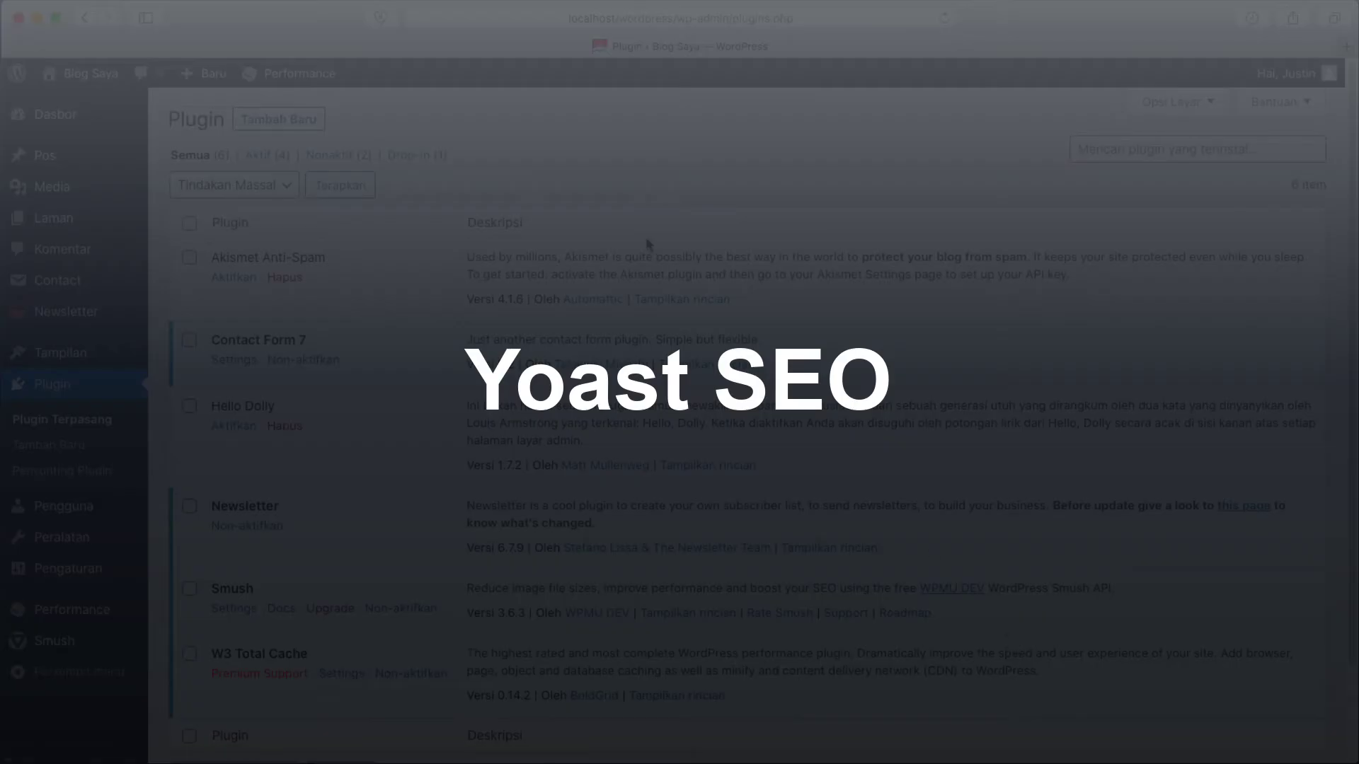
pyautogui.click(272, 125)
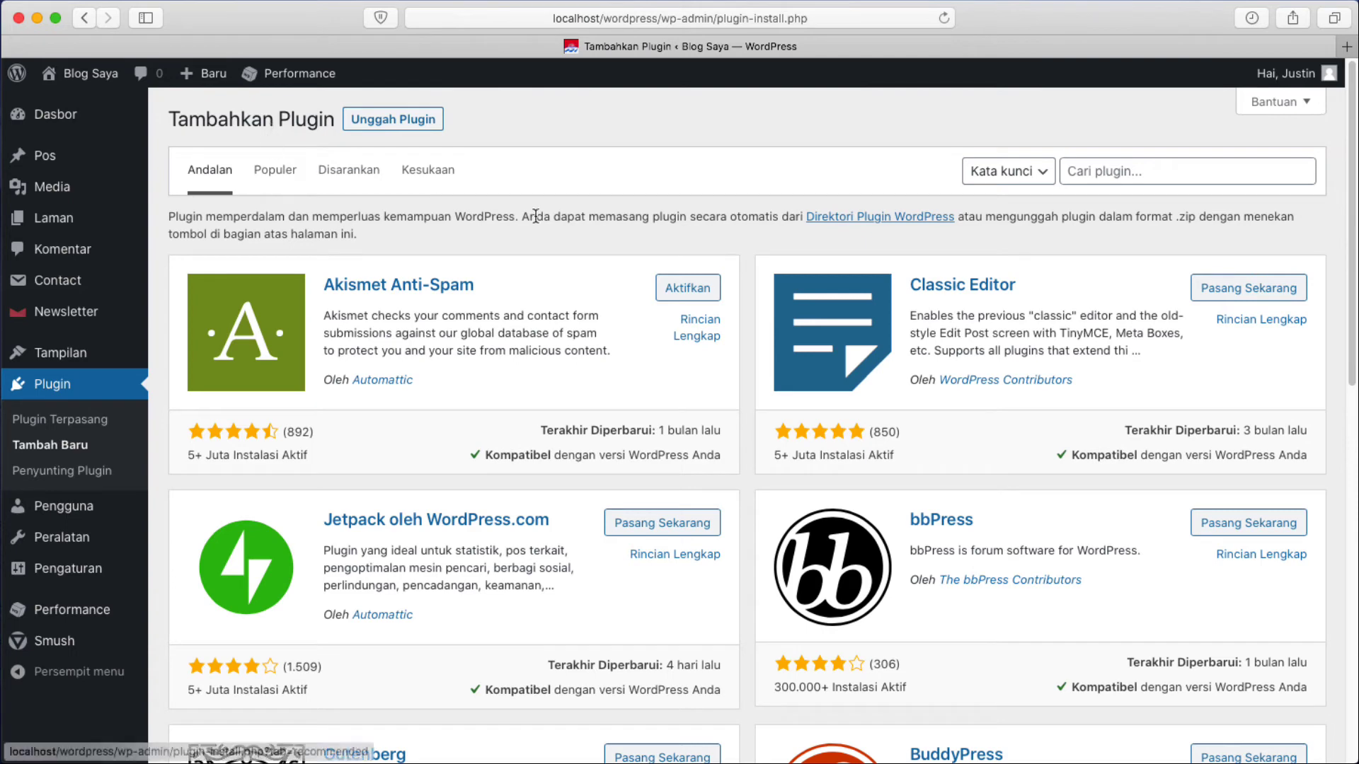
pyautogui.click(1080, 172)
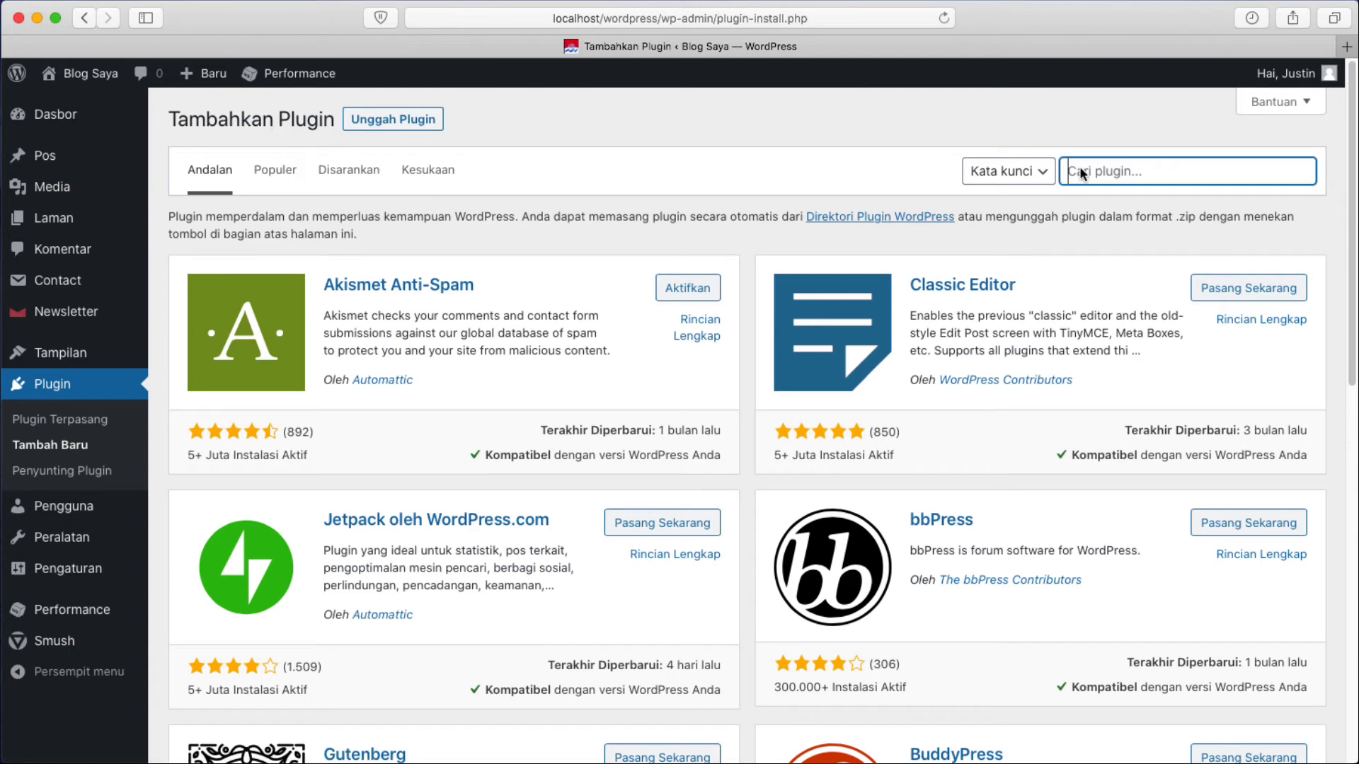
pyautogui.write('Yoast SEO')
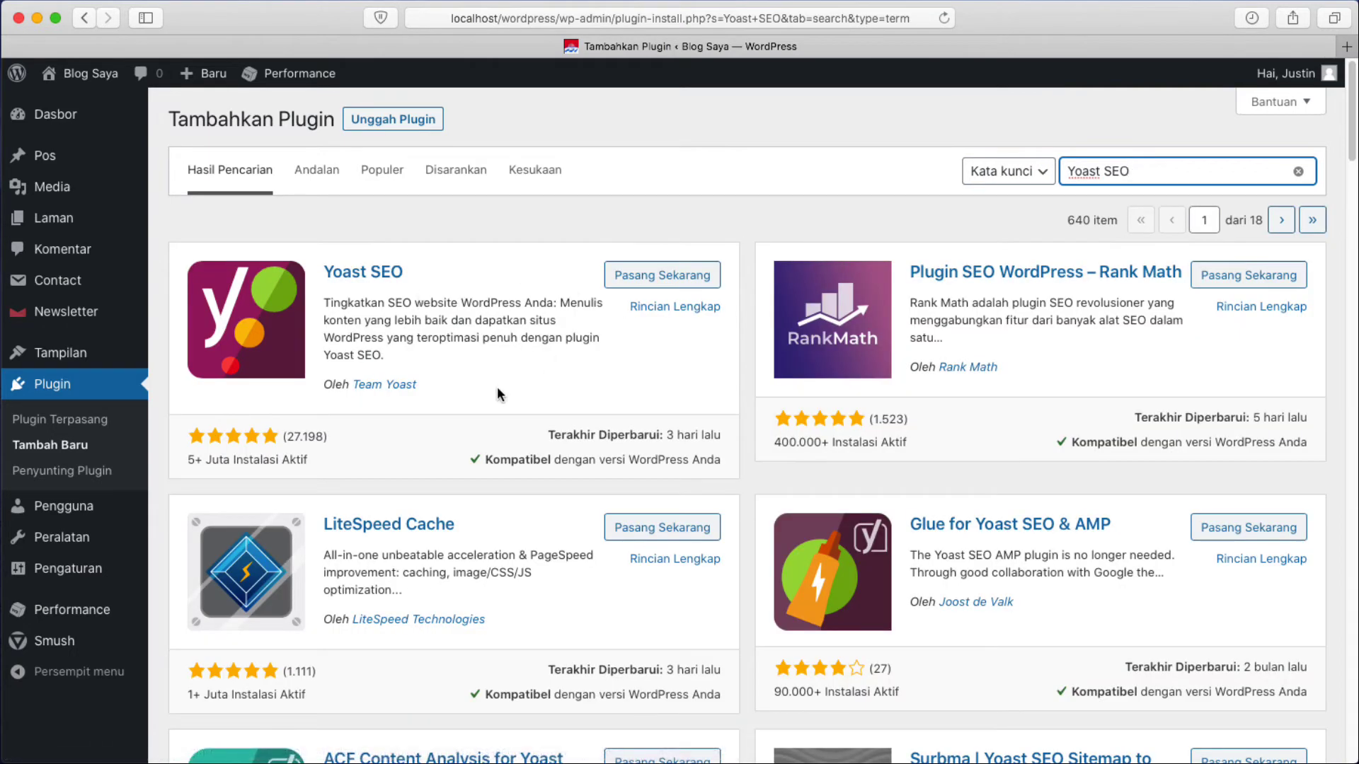
pyautogui.click(676, 282)
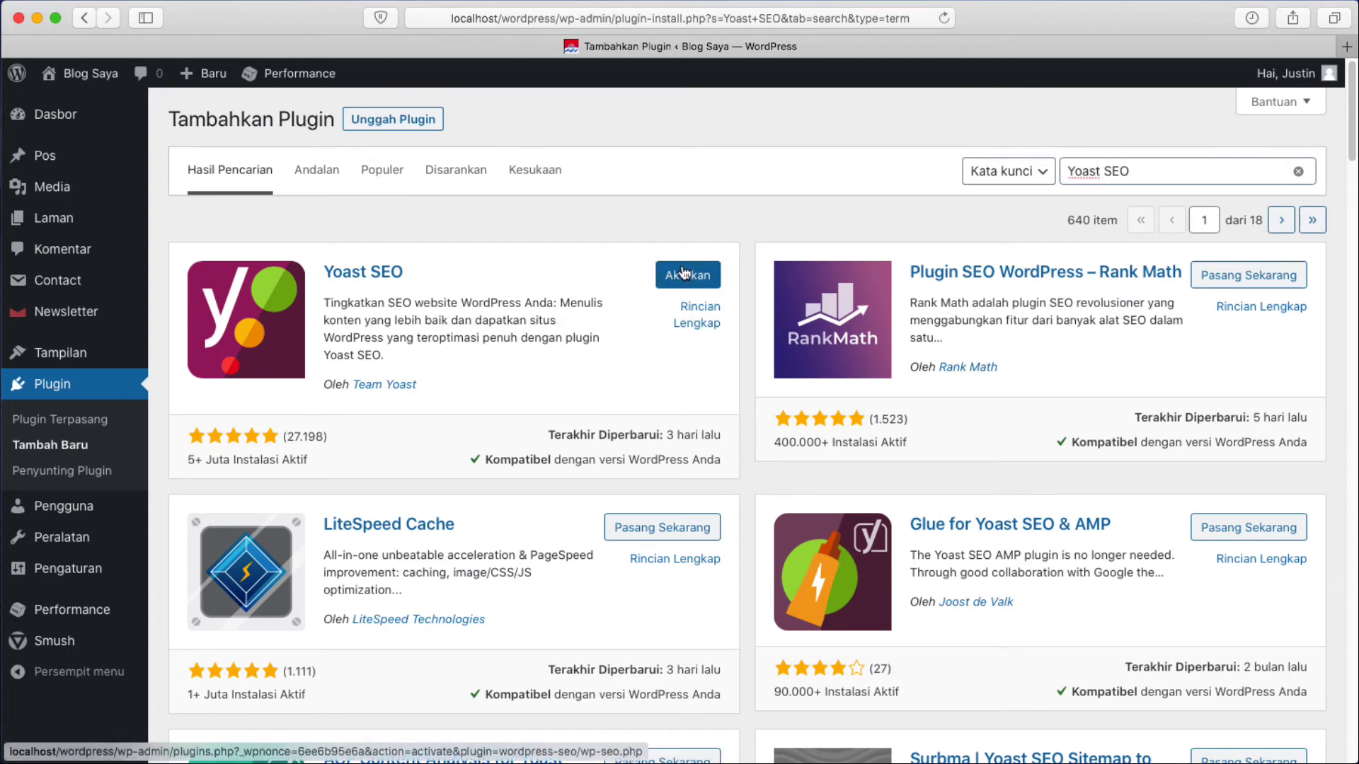
pyautogui.click(686, 281)
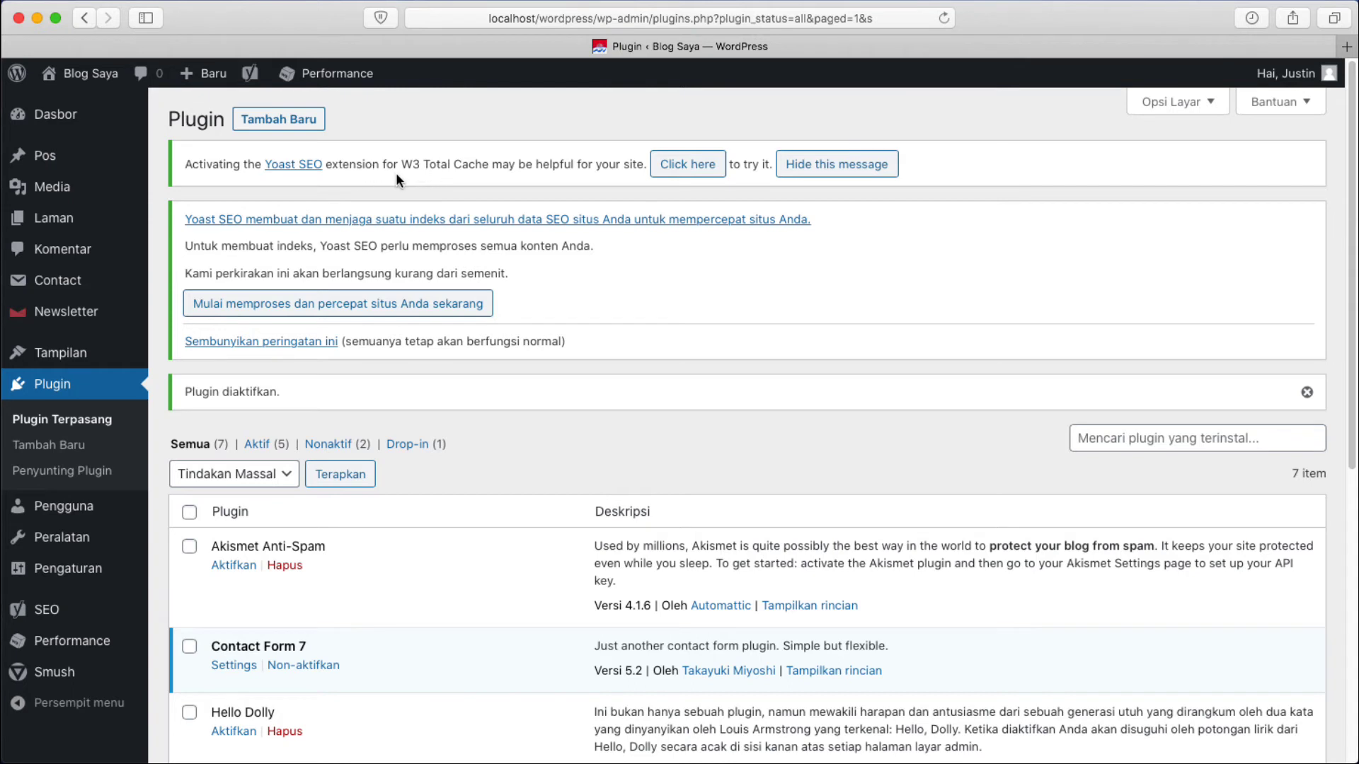
# Activate the suggested Yoast SEO extension for W3 Total Cache and look over the W3 Total Cache dashboard.
pyautogui.moveTo(402, 167); pyautogui.dragTo(486, 172)
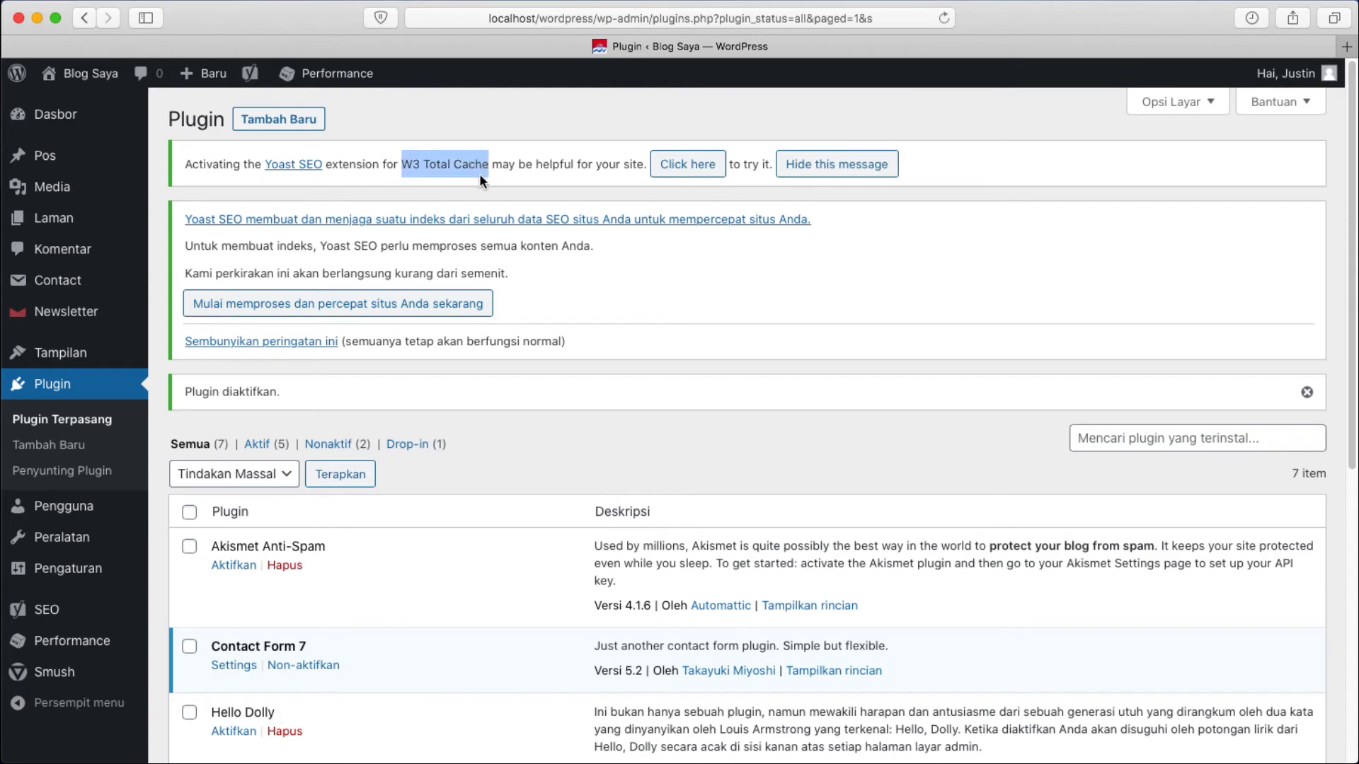
pyautogui.click(478, 172)
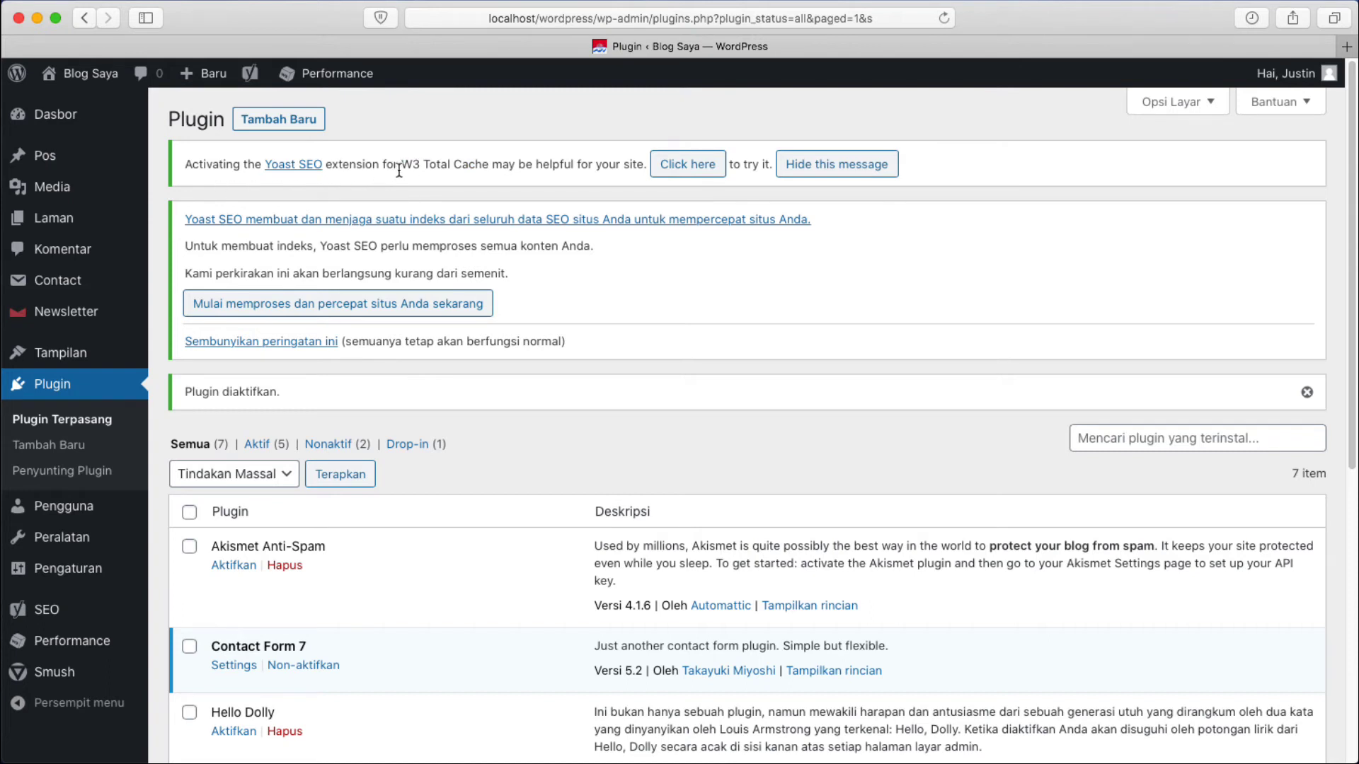
pyautogui.click(686, 170)
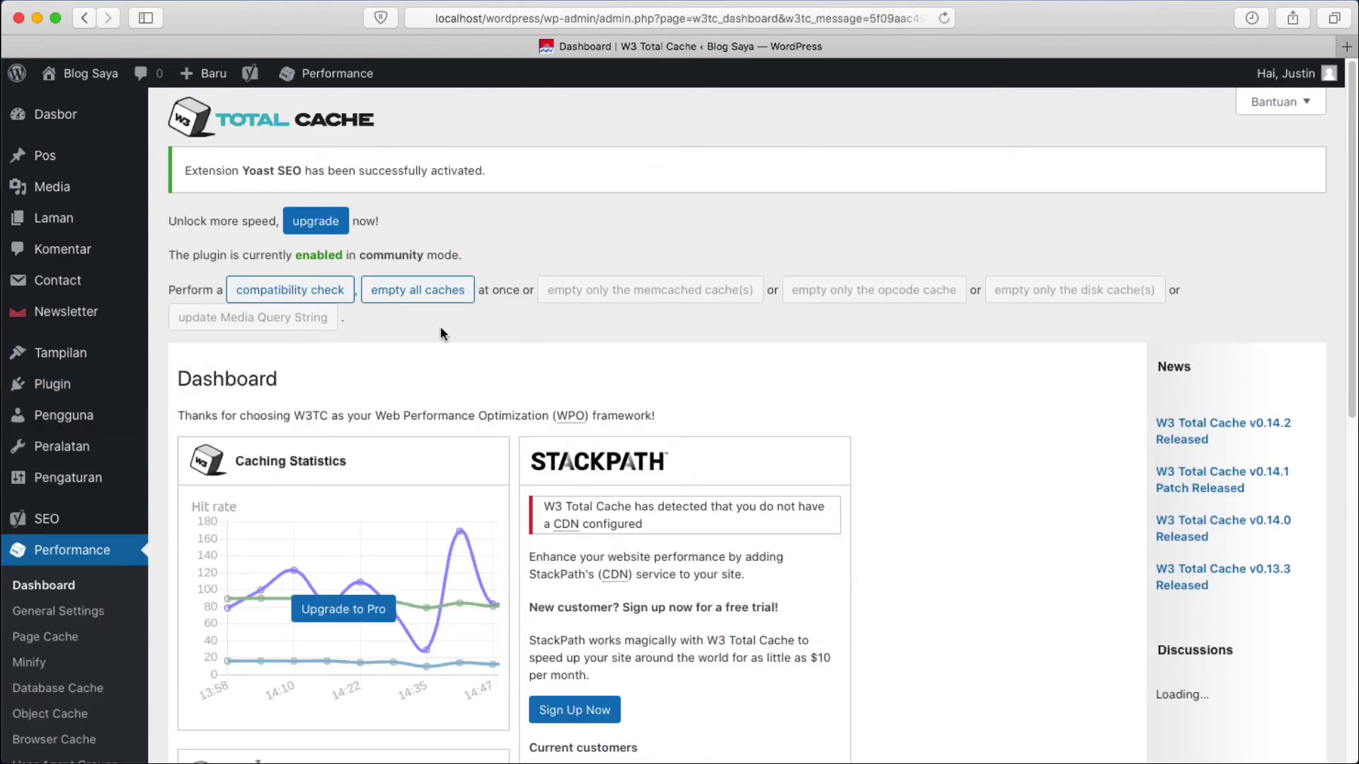
pyautogui.scroll(-3, 439, 329)
pyautogui.scroll(-6, 441, 332)
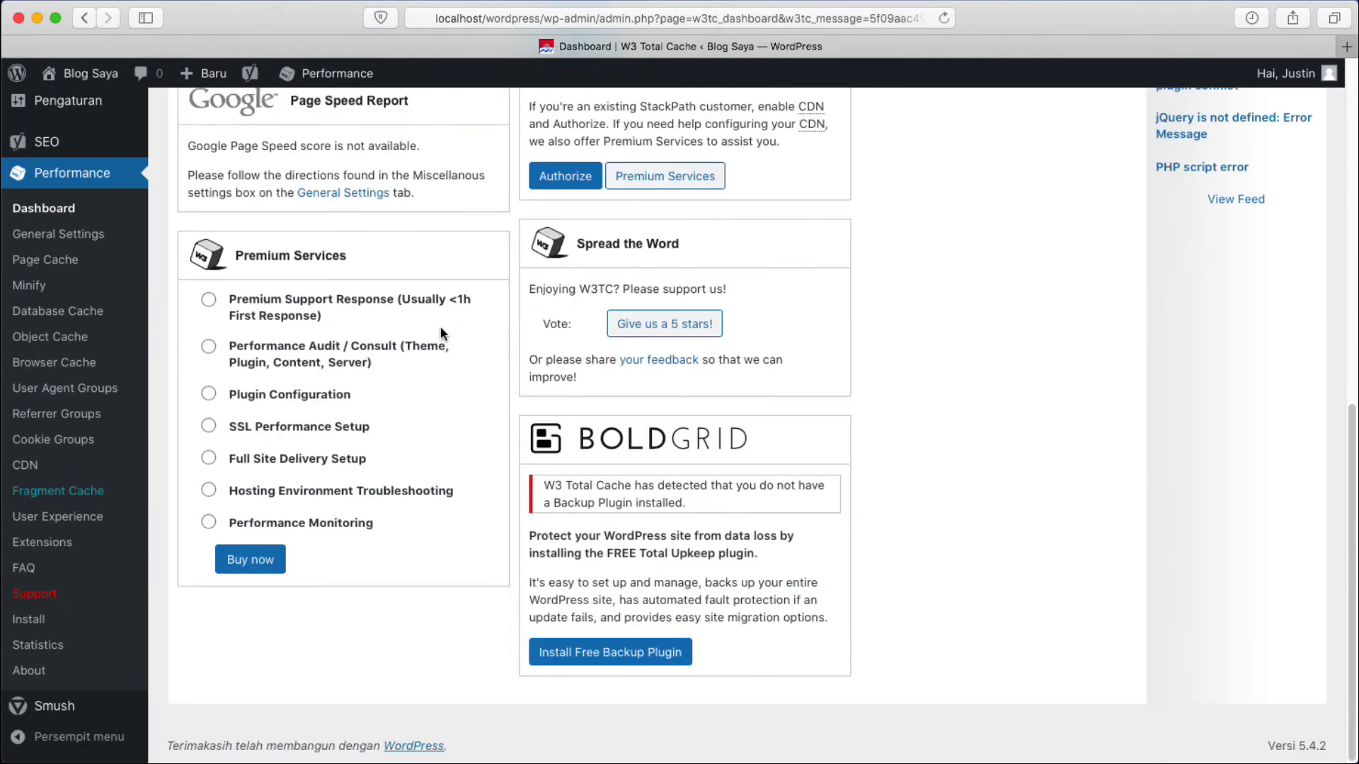
pyautogui.scroll(10, 440, 333)
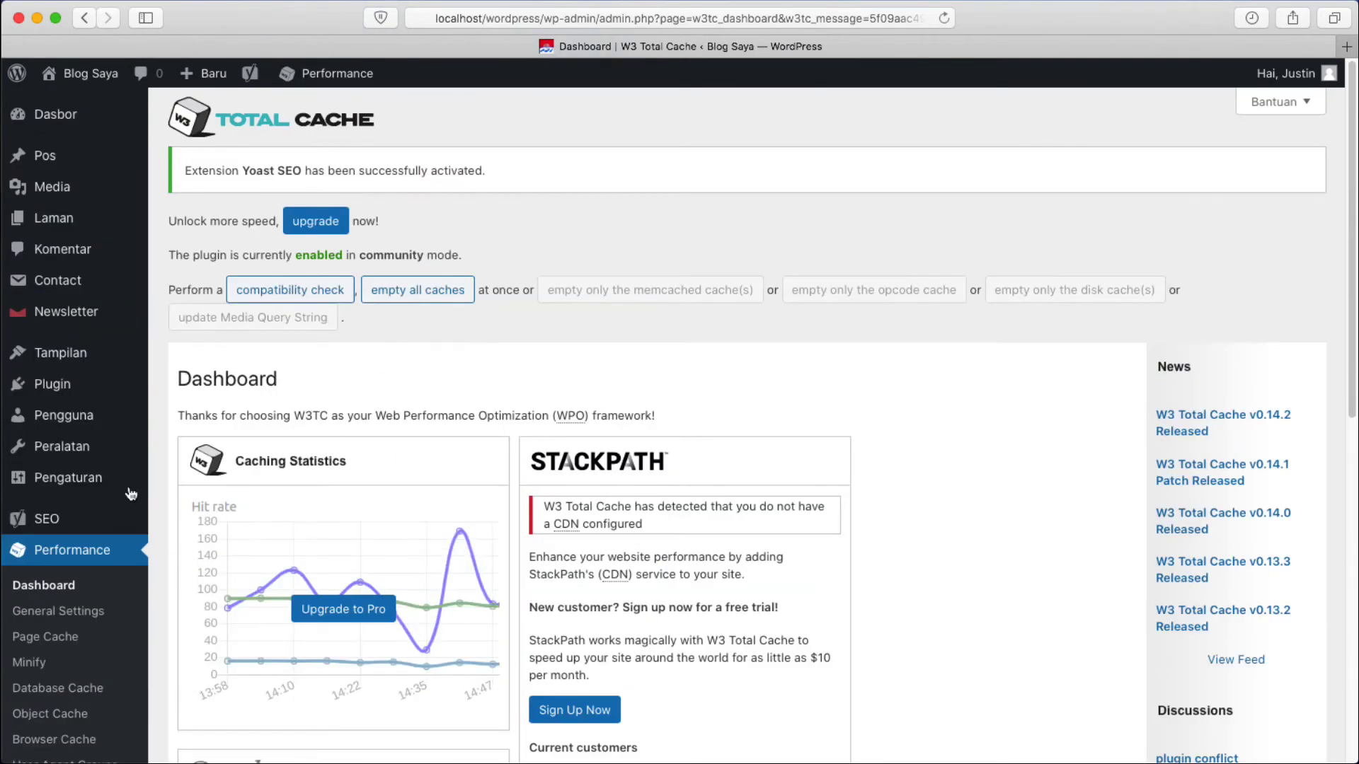
# Open Yoast SEO's general settings and start processing the site's content to build the SEO data index.
pyautogui.moveTo(48, 522)
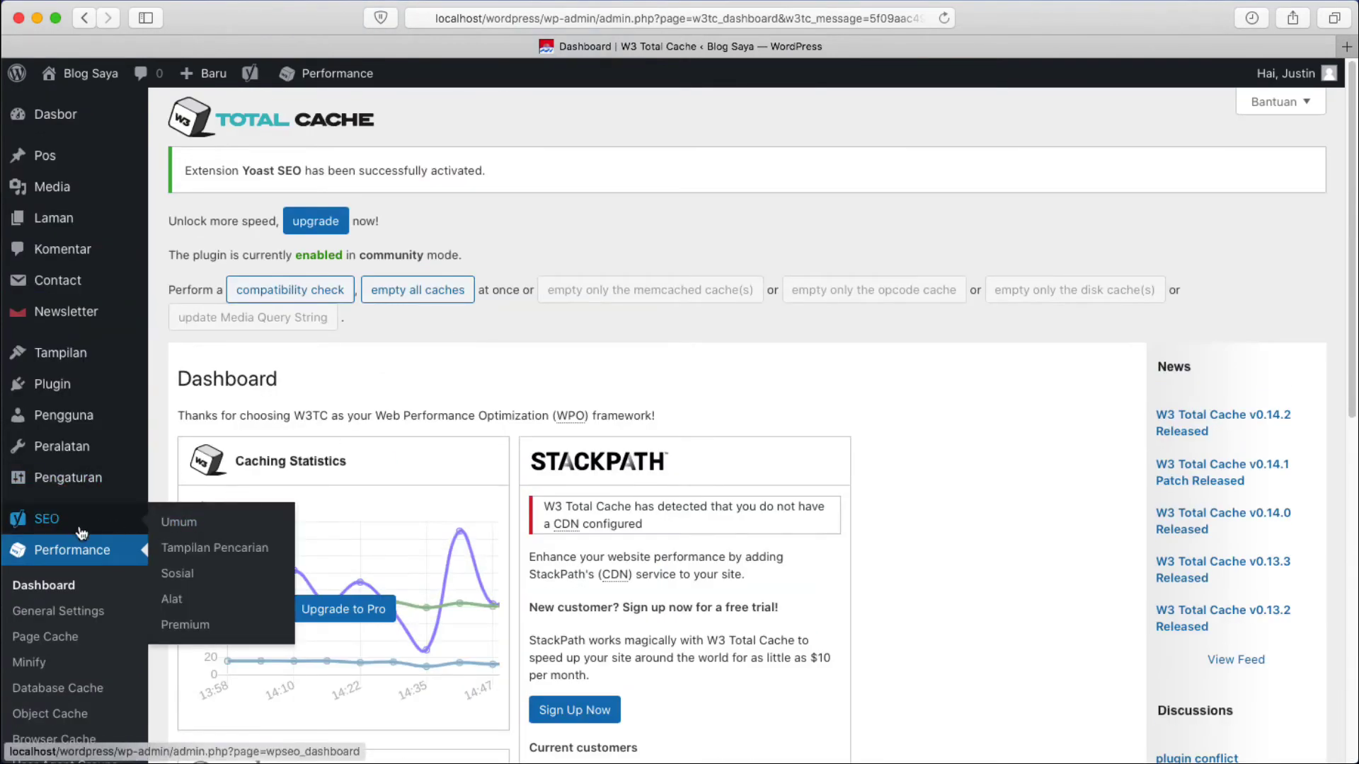
pyautogui.click(179, 523)
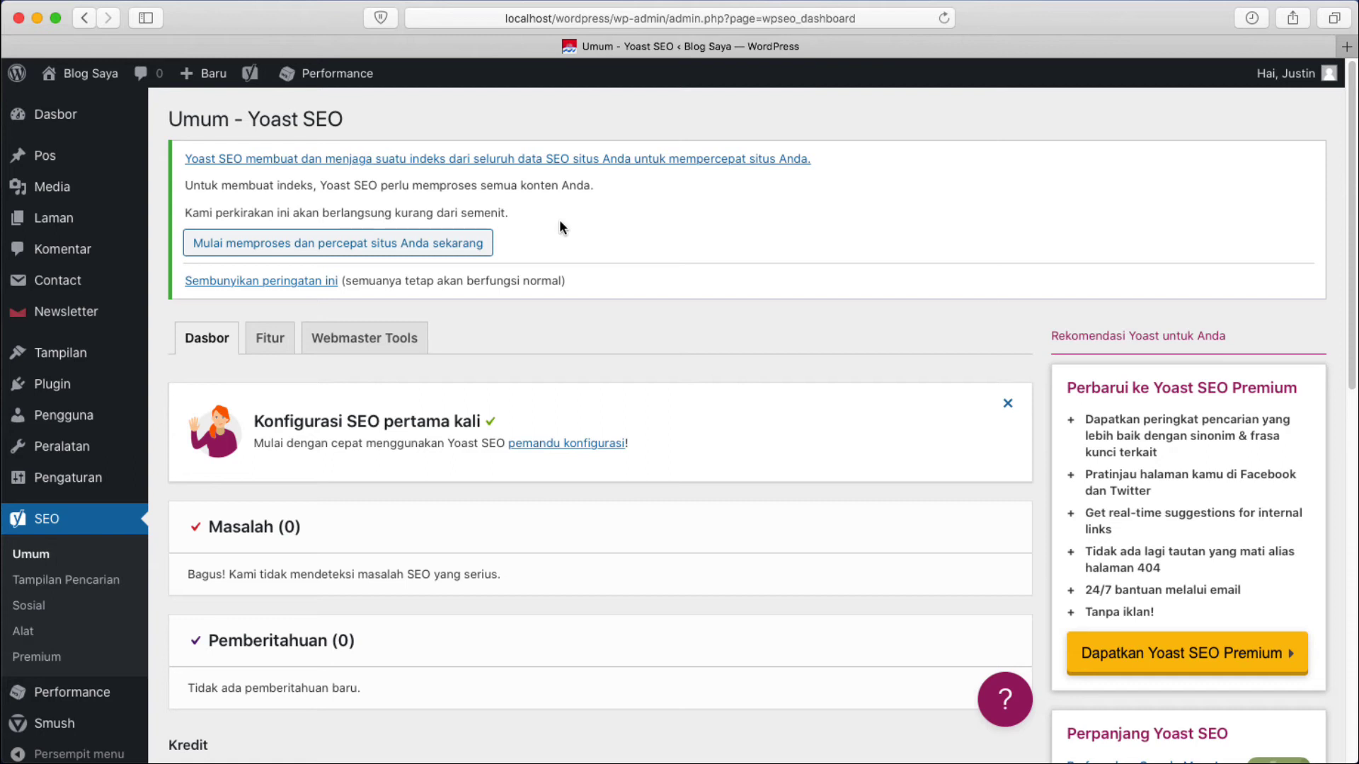
pyautogui.click(346, 246)
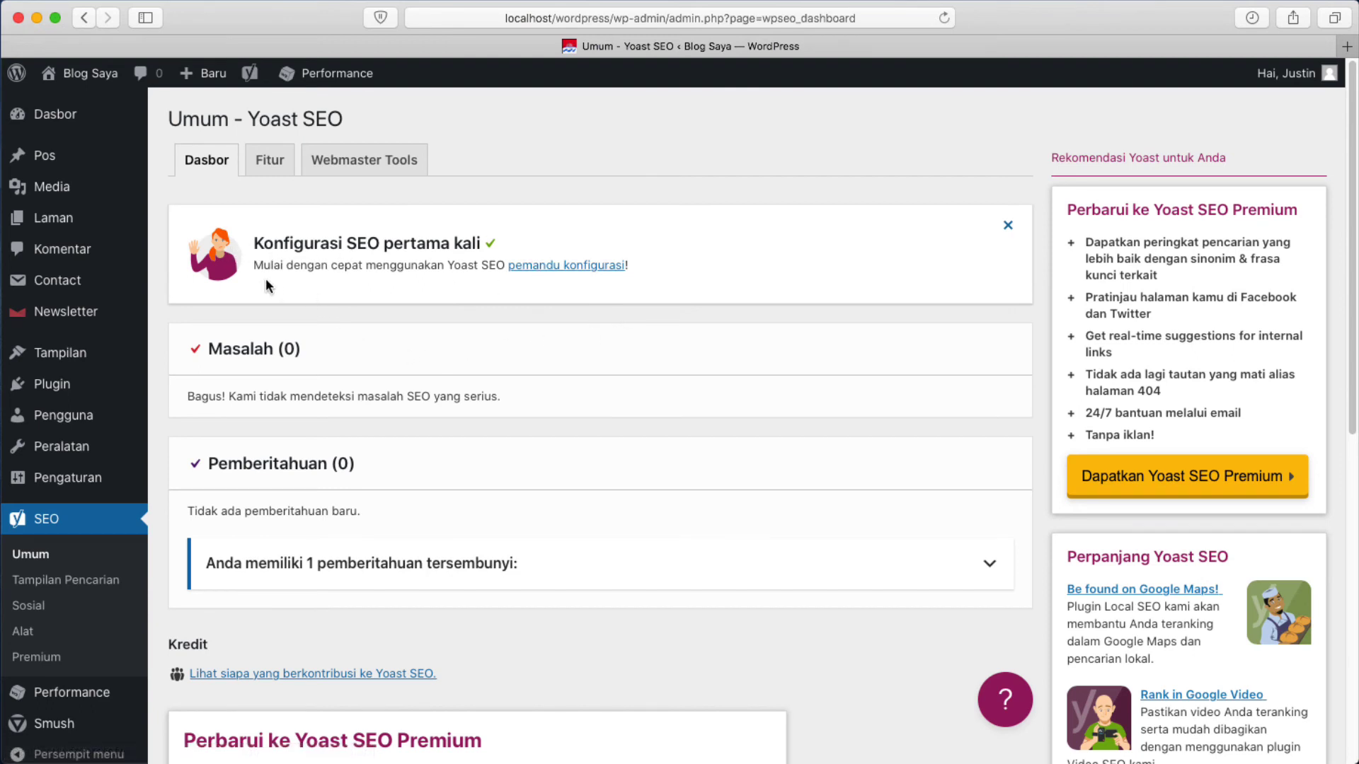
# Start the Yoast SEO configuration wizard, marking the site as live and ready to be indexed, with Blog as the site type.
pyautogui.click(565, 276)
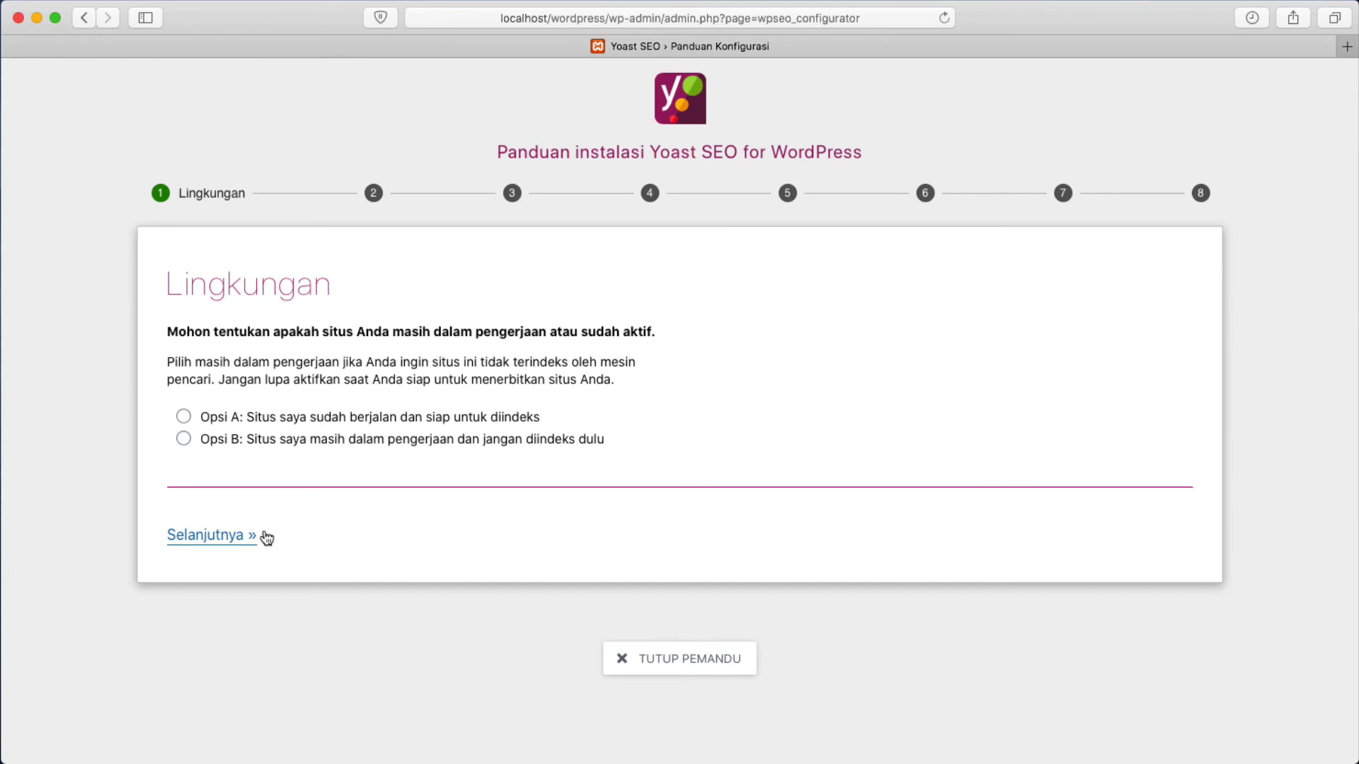
pyautogui.click(182, 419)
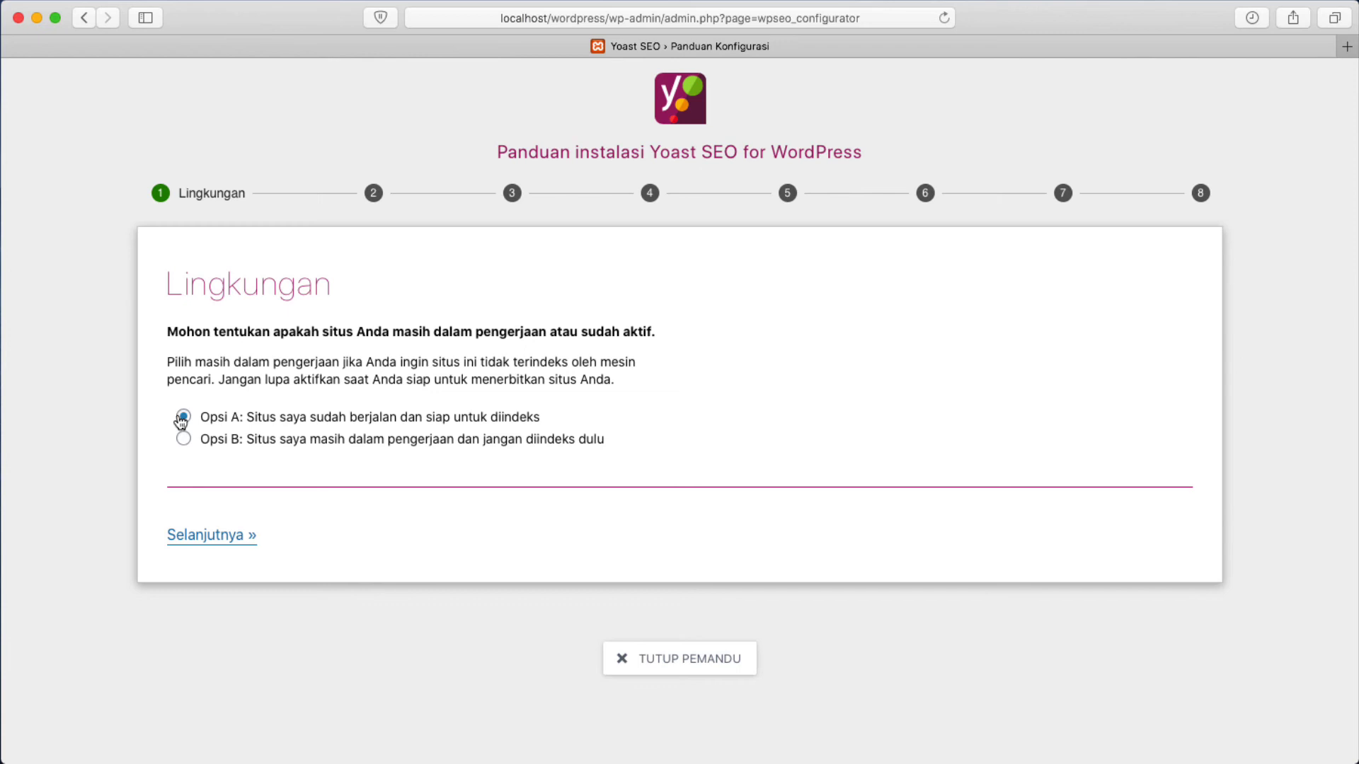
pyautogui.click(201, 536)
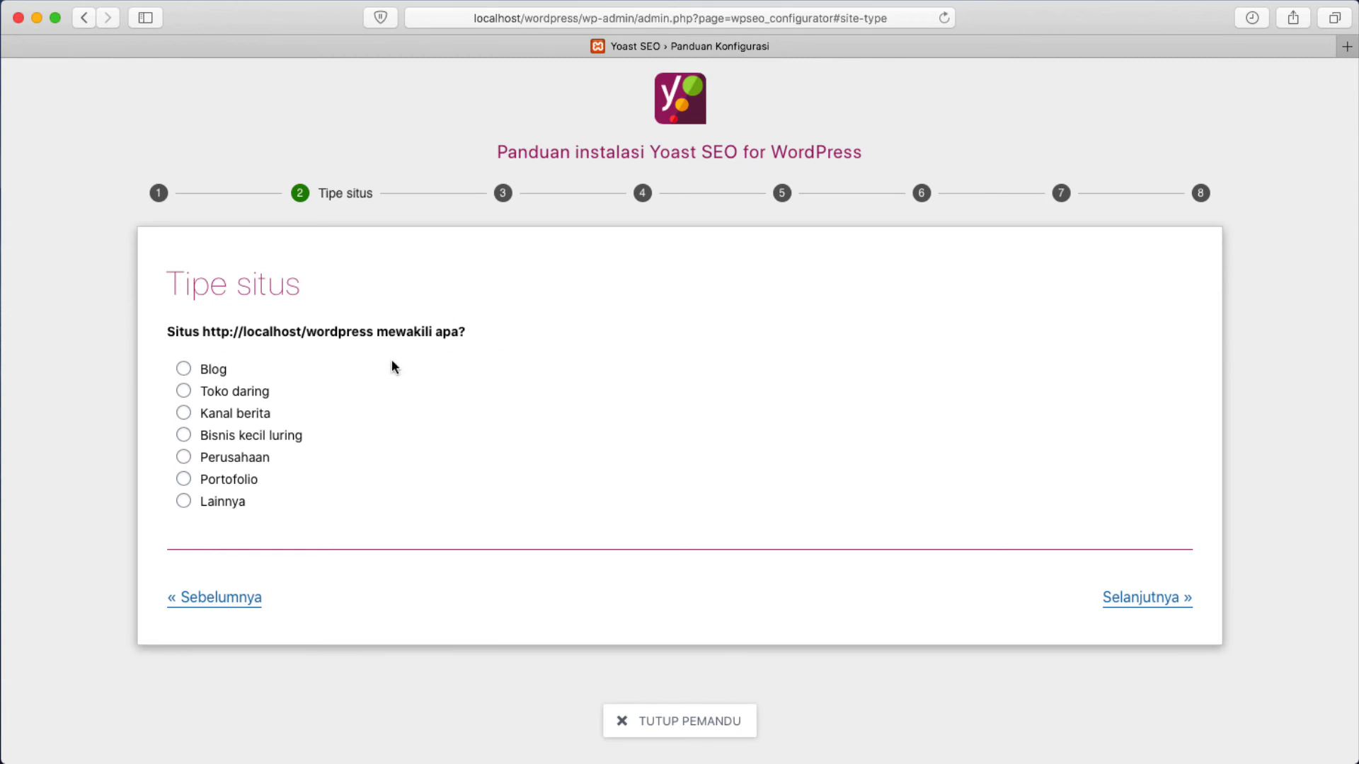
pyautogui.click(183, 370)
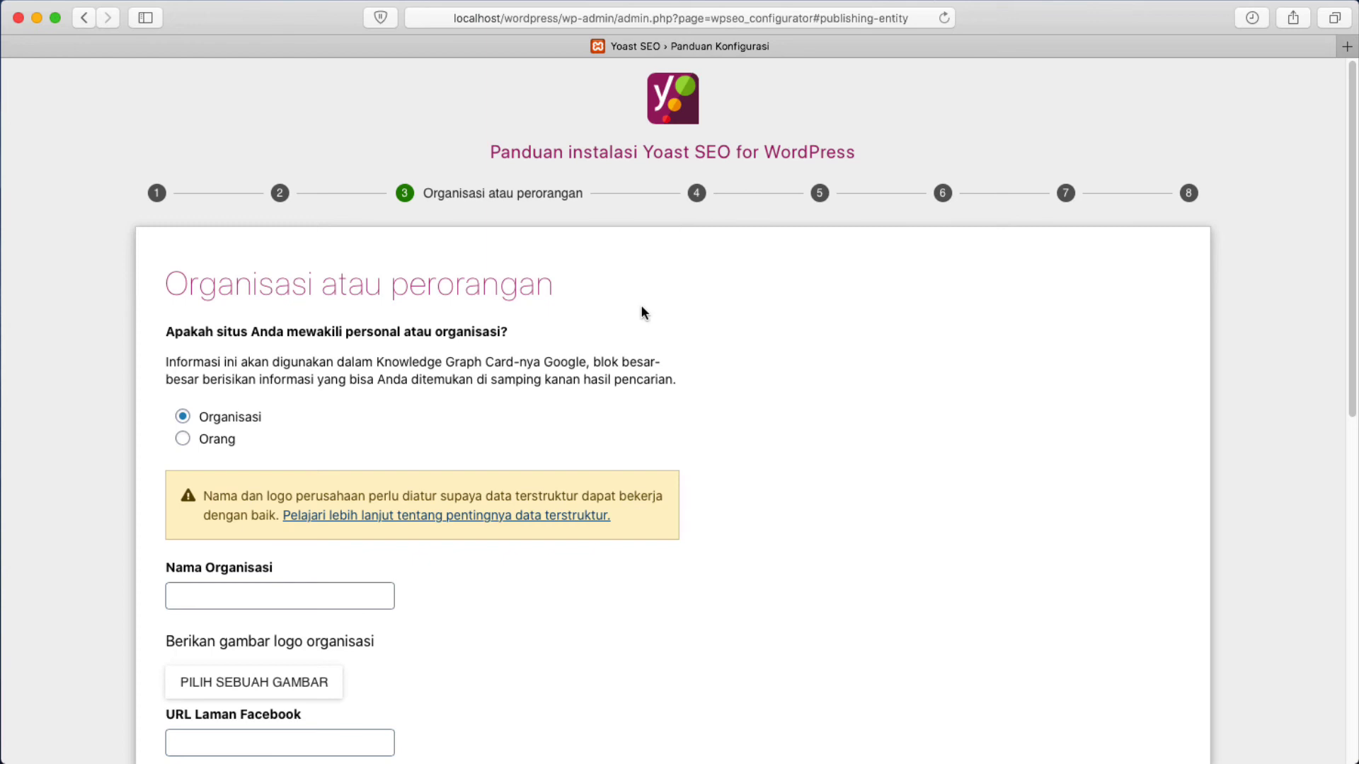
# Set the site to represent a person (Orang) and choose the blog's user as that person.
pyautogui.click(182, 439)
pyautogui.click(379, 511)
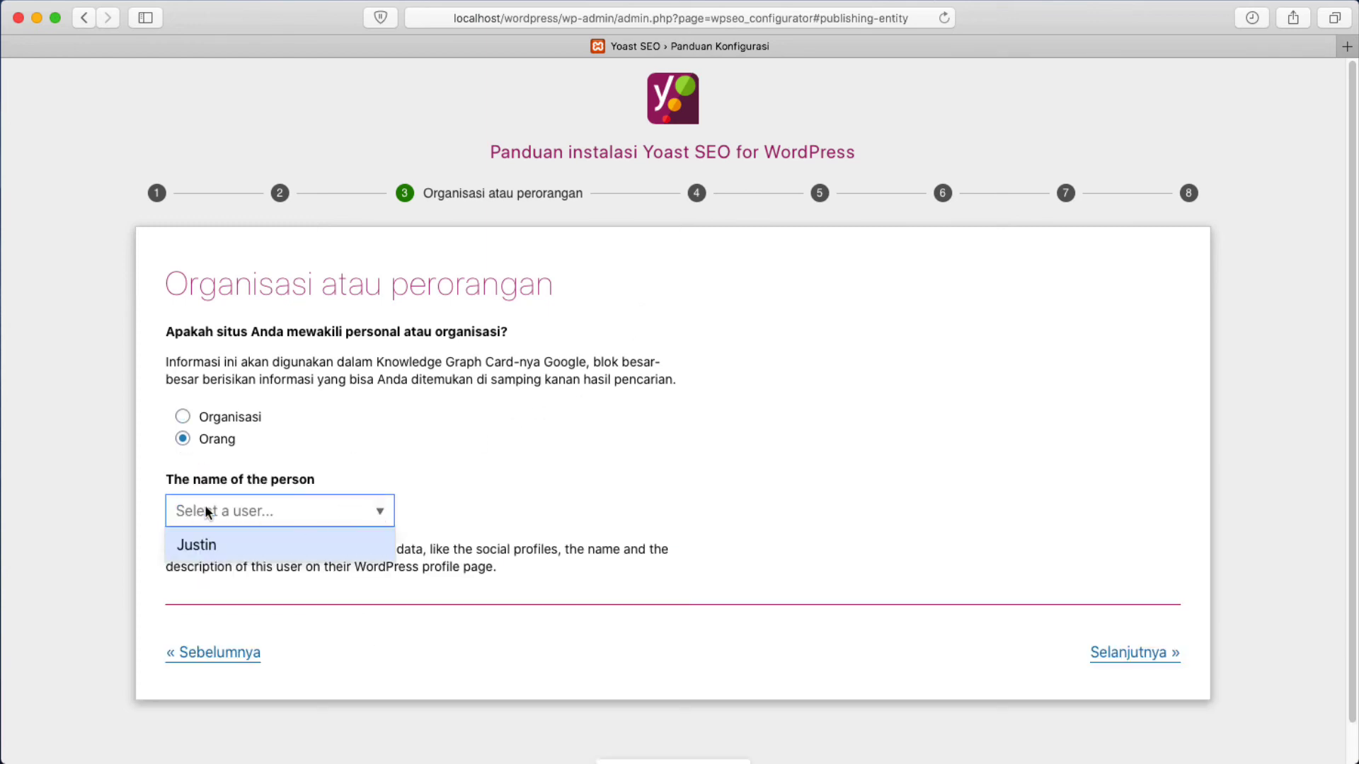
pyautogui.click(179, 544)
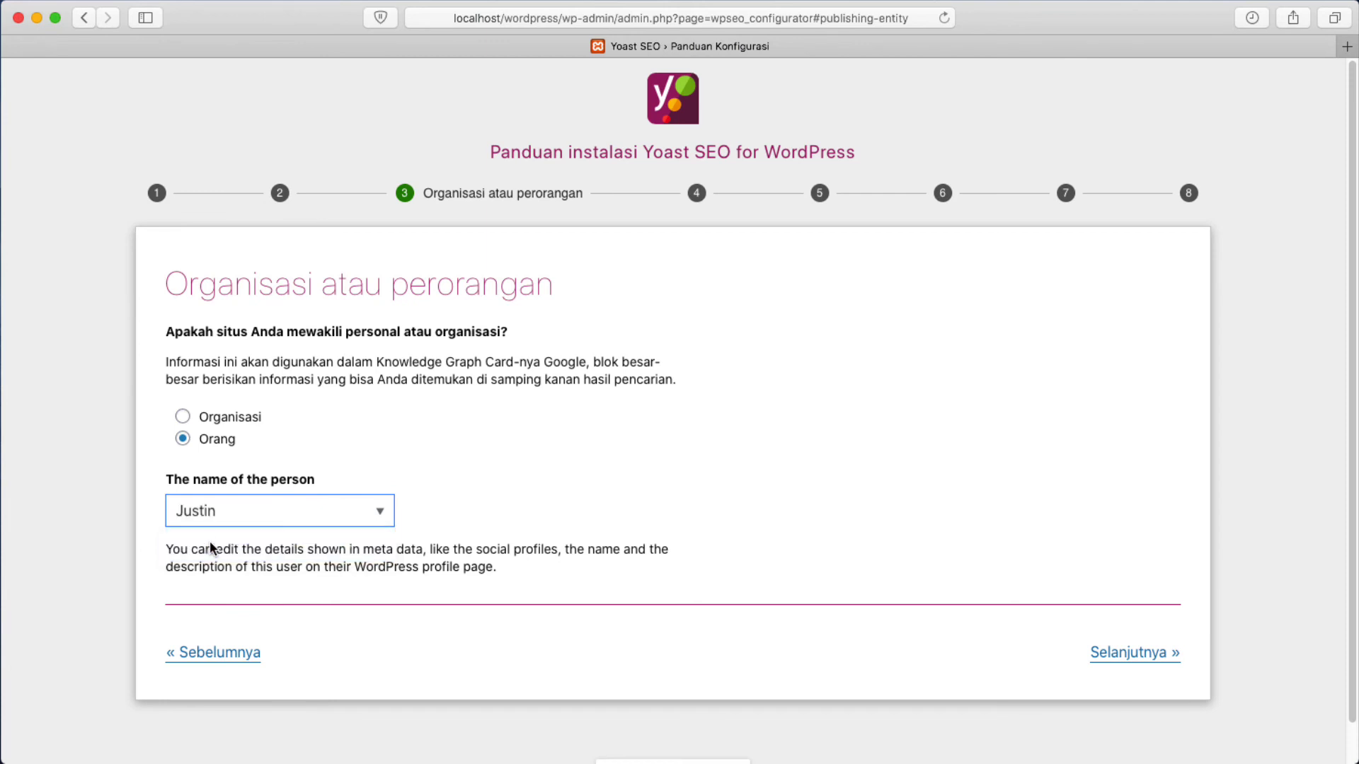
pyautogui.click(1159, 658)
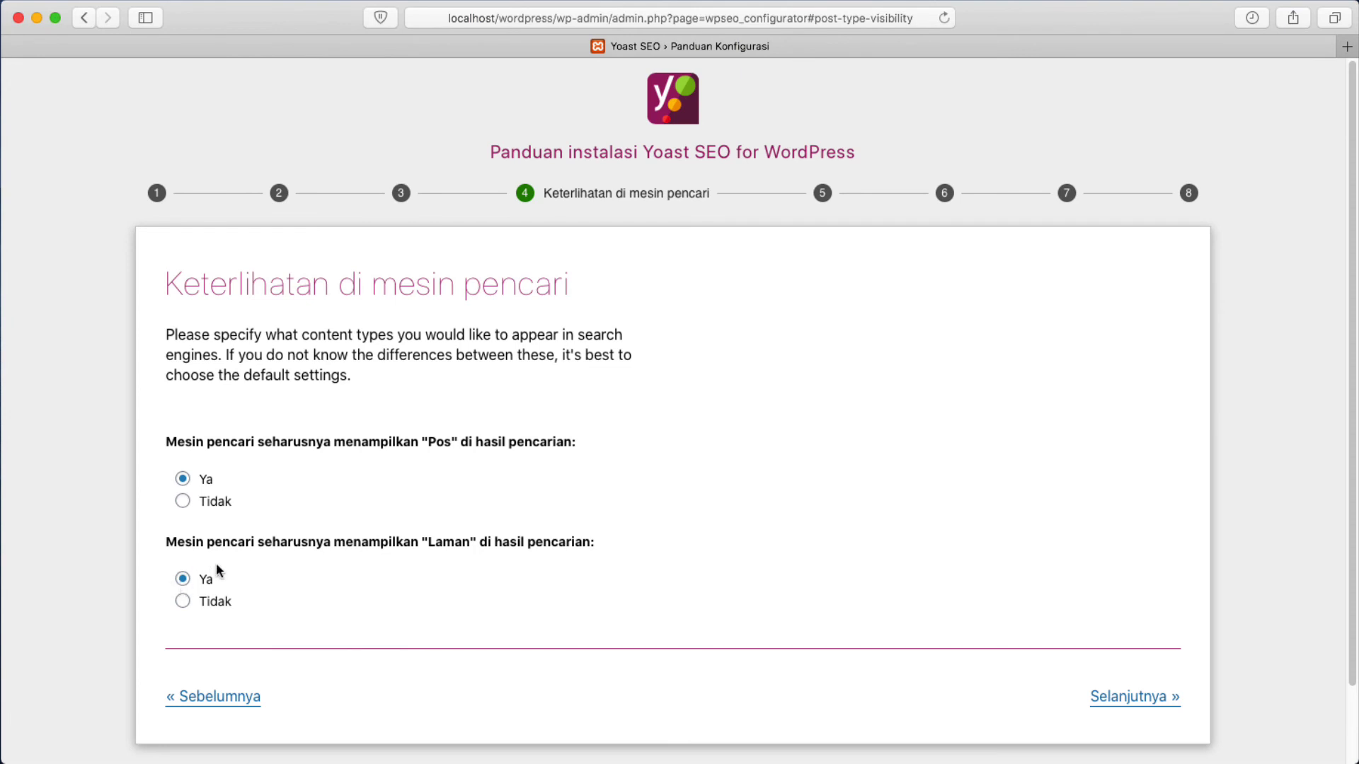
# Accept search visibility for posts and pages, no multiple authors, and the site name Blog Saya with the "-" title separator.
pyautogui.click(1139, 697)
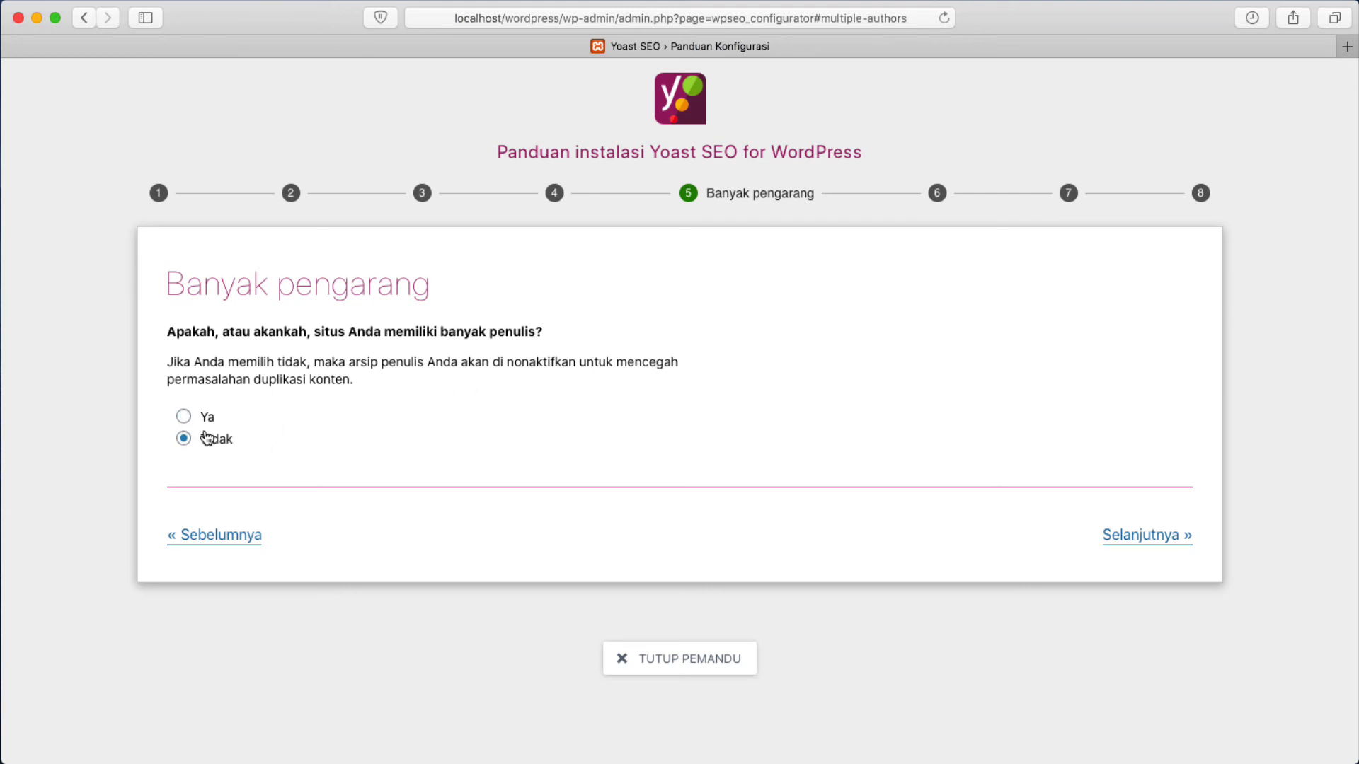
pyautogui.click(1147, 536)
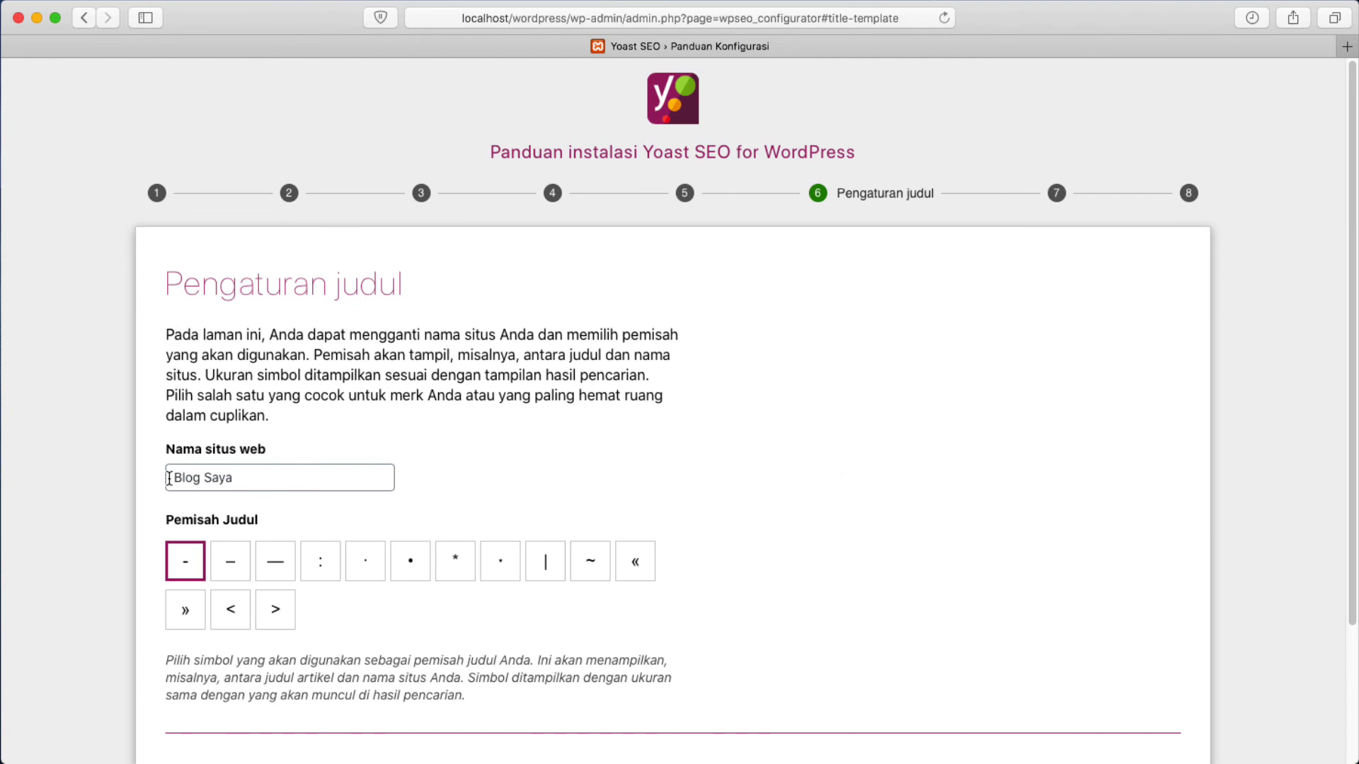
pyautogui.scroll(-3, 1138, 639)
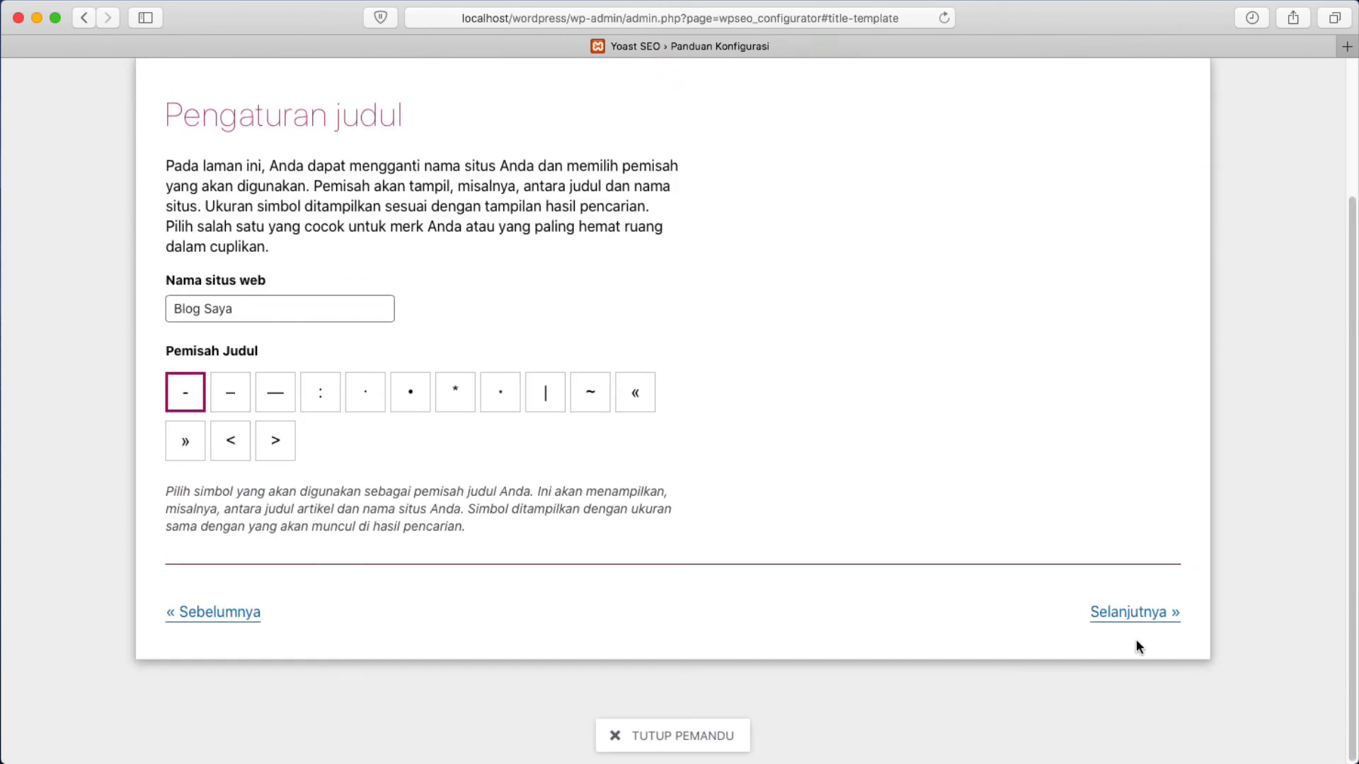
pyautogui.click(1131, 613)
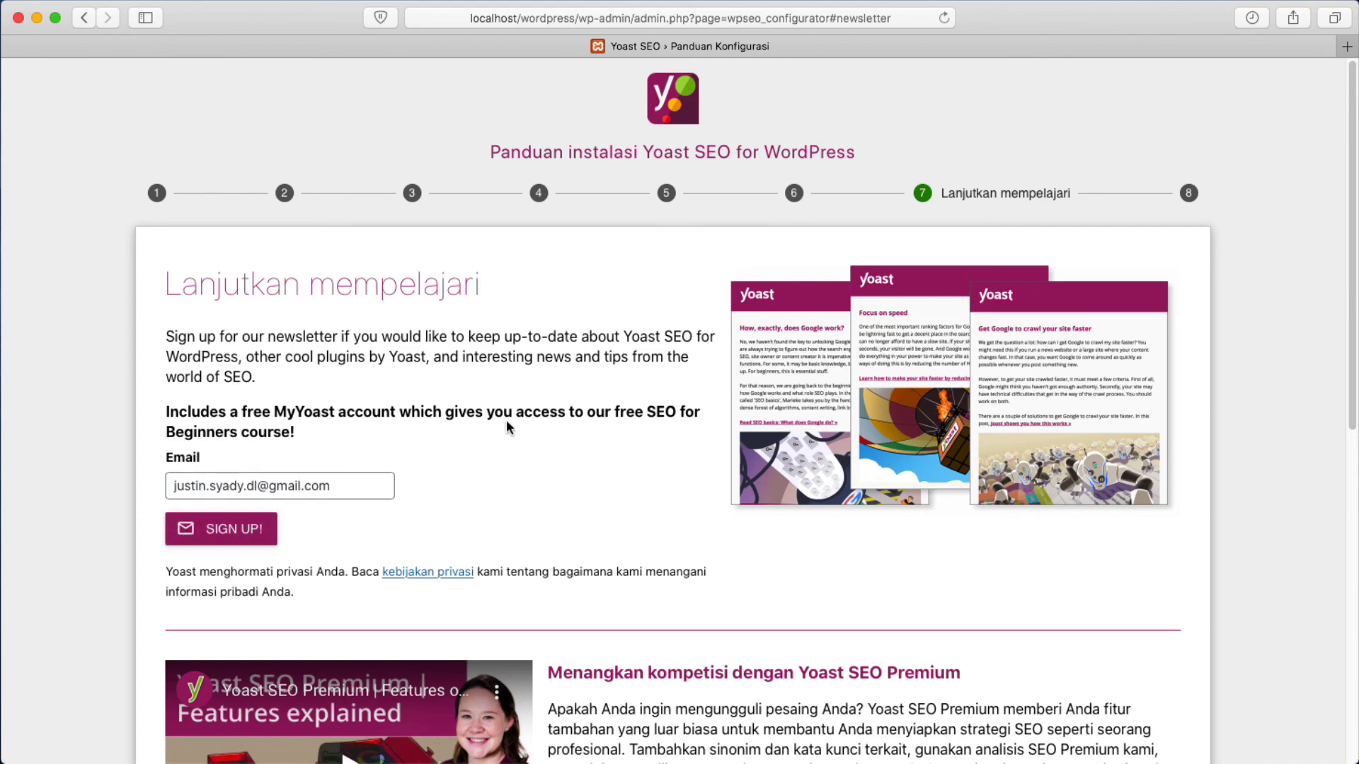
# Skip the newsletter sign-up and close the completed Yoast SEO configuration wizard.
pyautogui.scroll(-10, 507, 419)
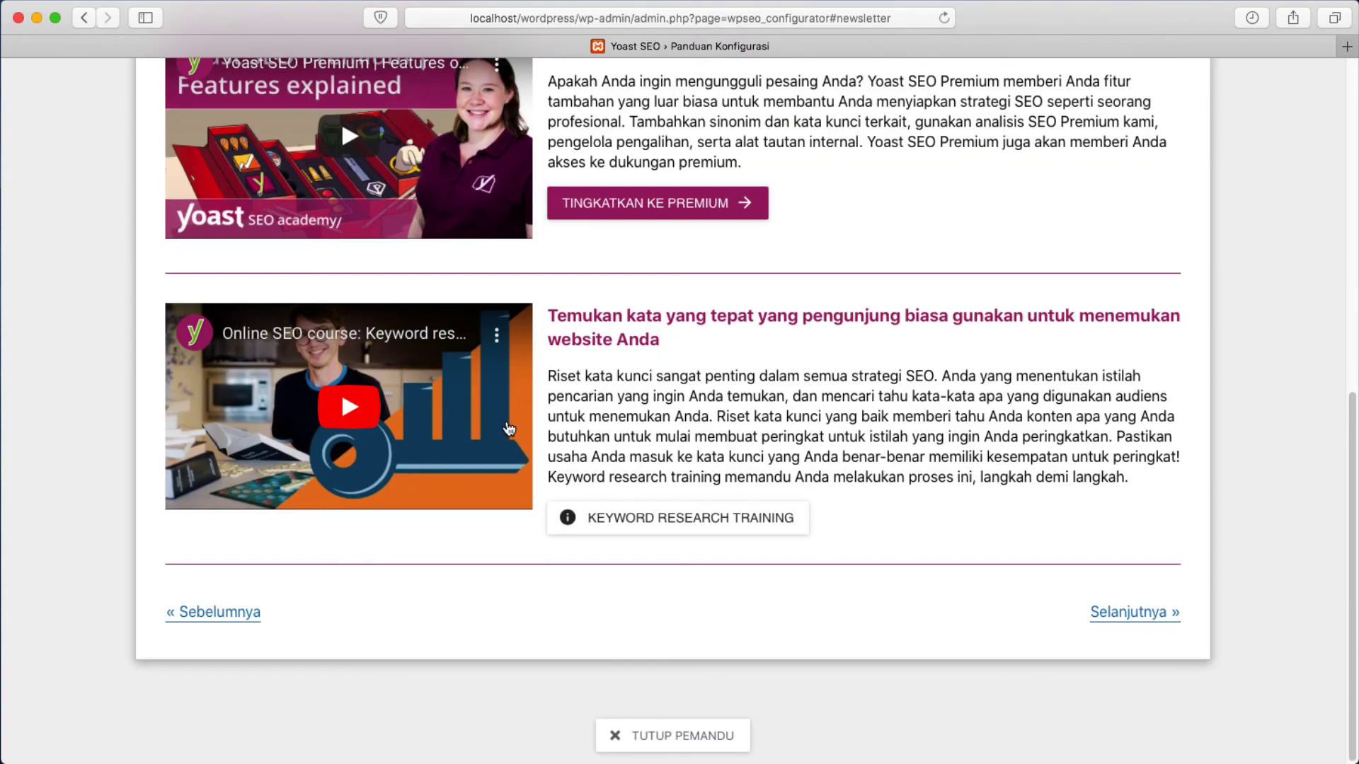
pyautogui.click(1131, 612)
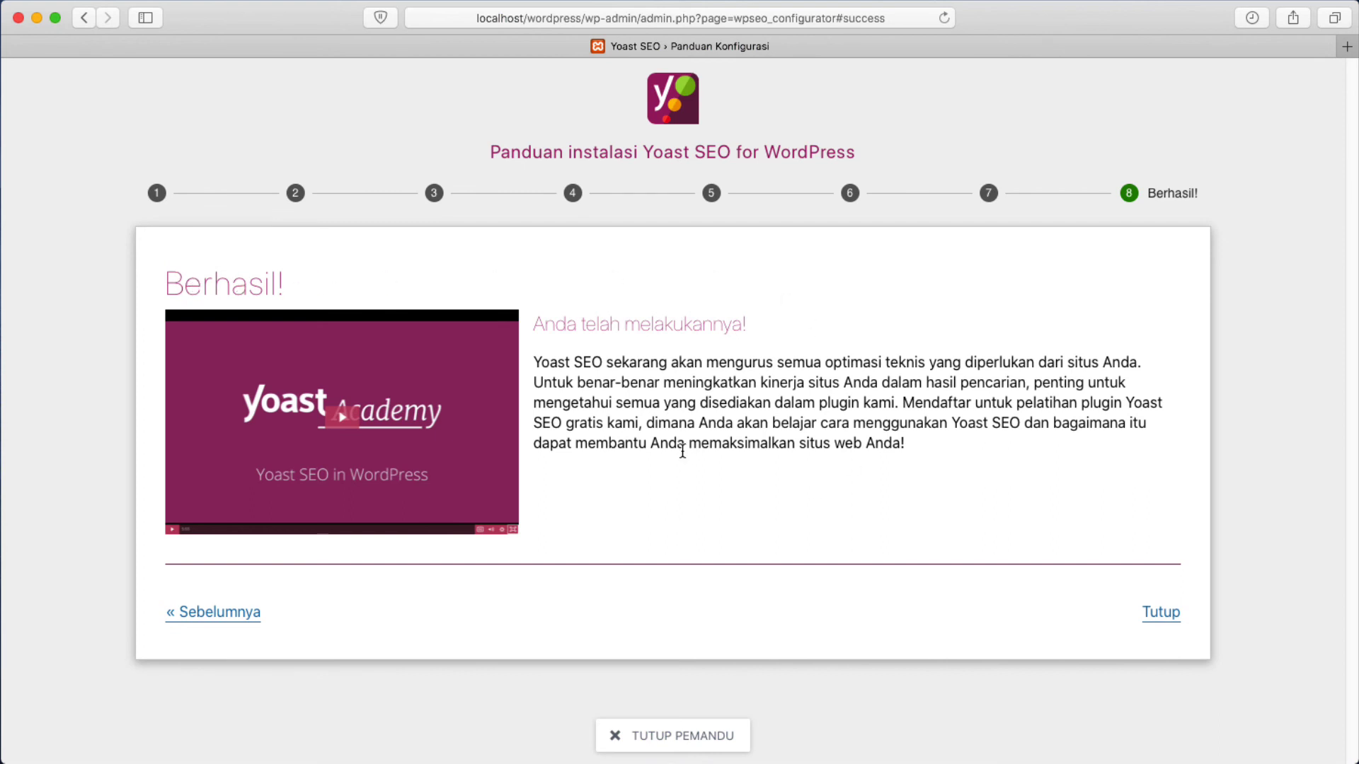
pyautogui.click(1161, 613)
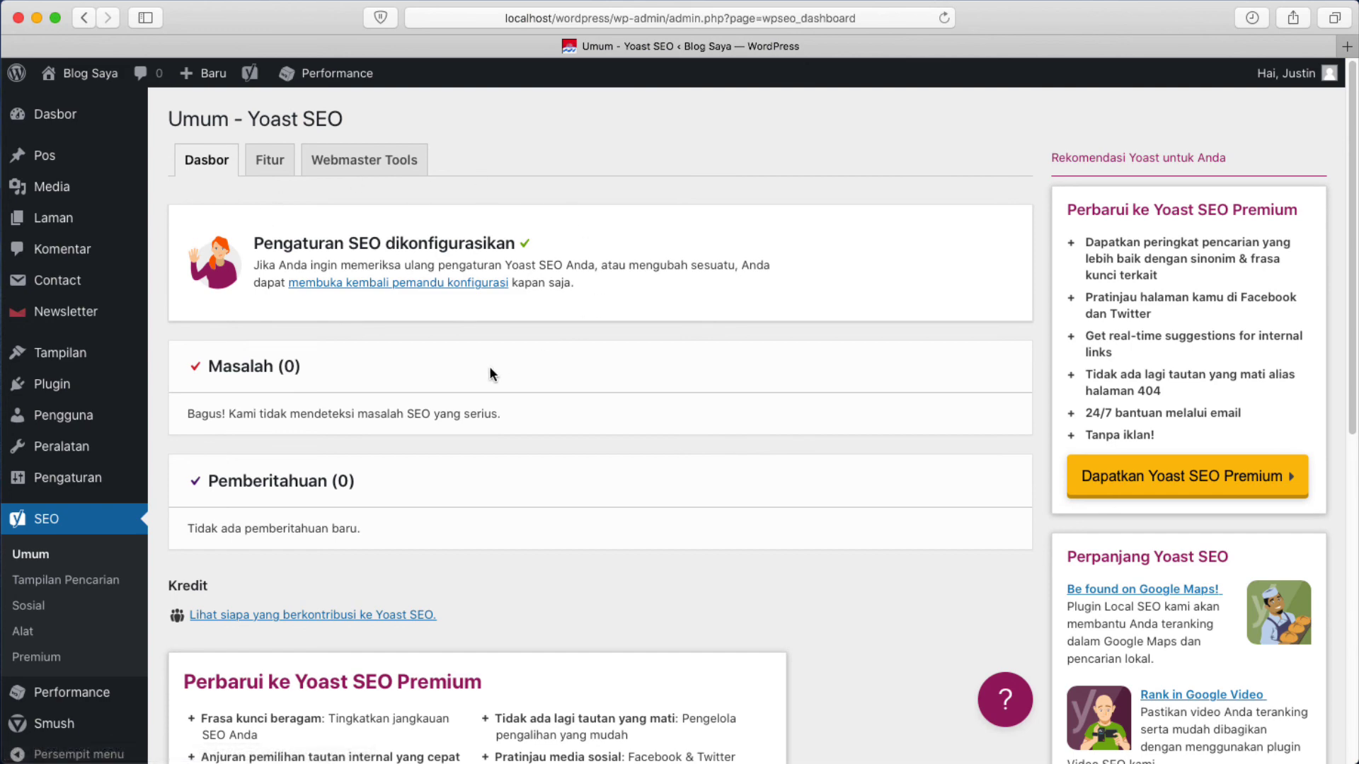
# Review the list of installed plugins, including Smush, W3 Total Cache and Yoast SEO.
pyautogui.click(51, 384)
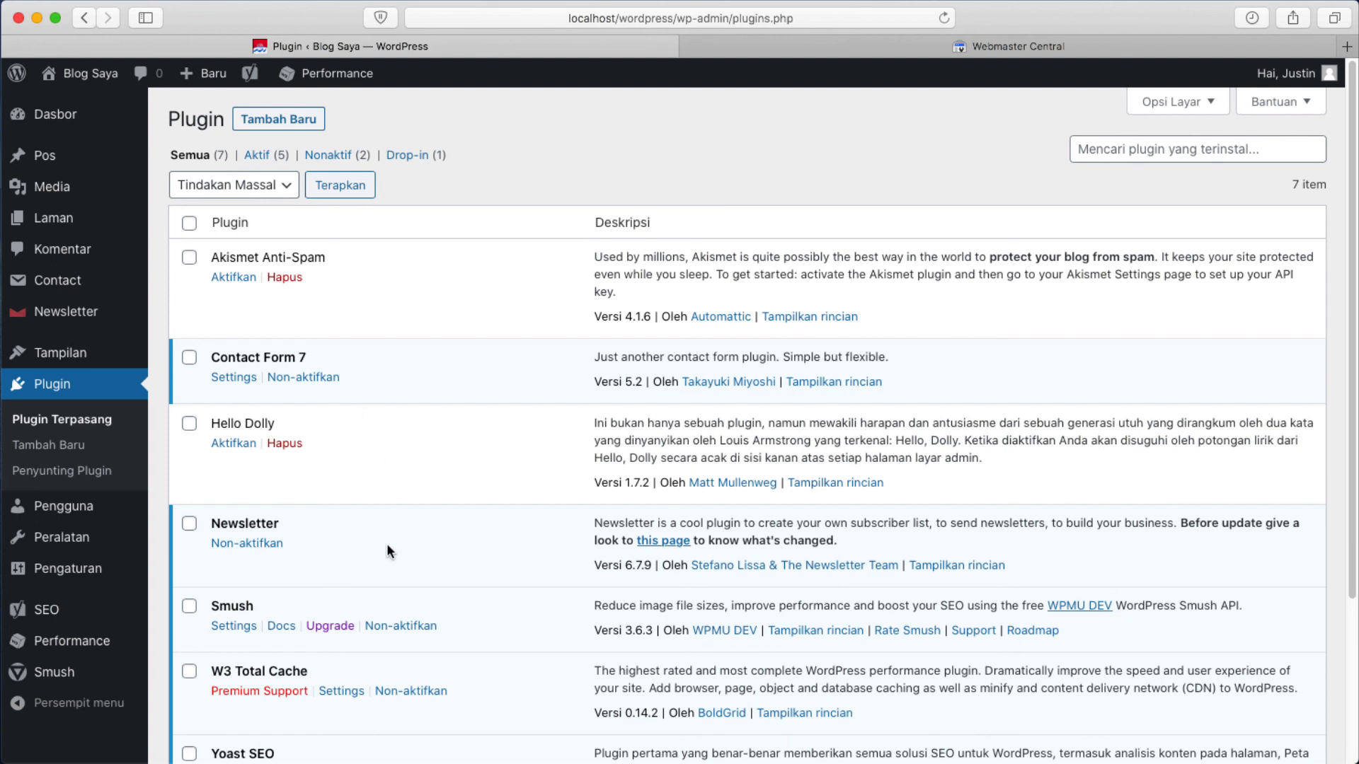
pyautogui.scroll(-1, 248, 662)
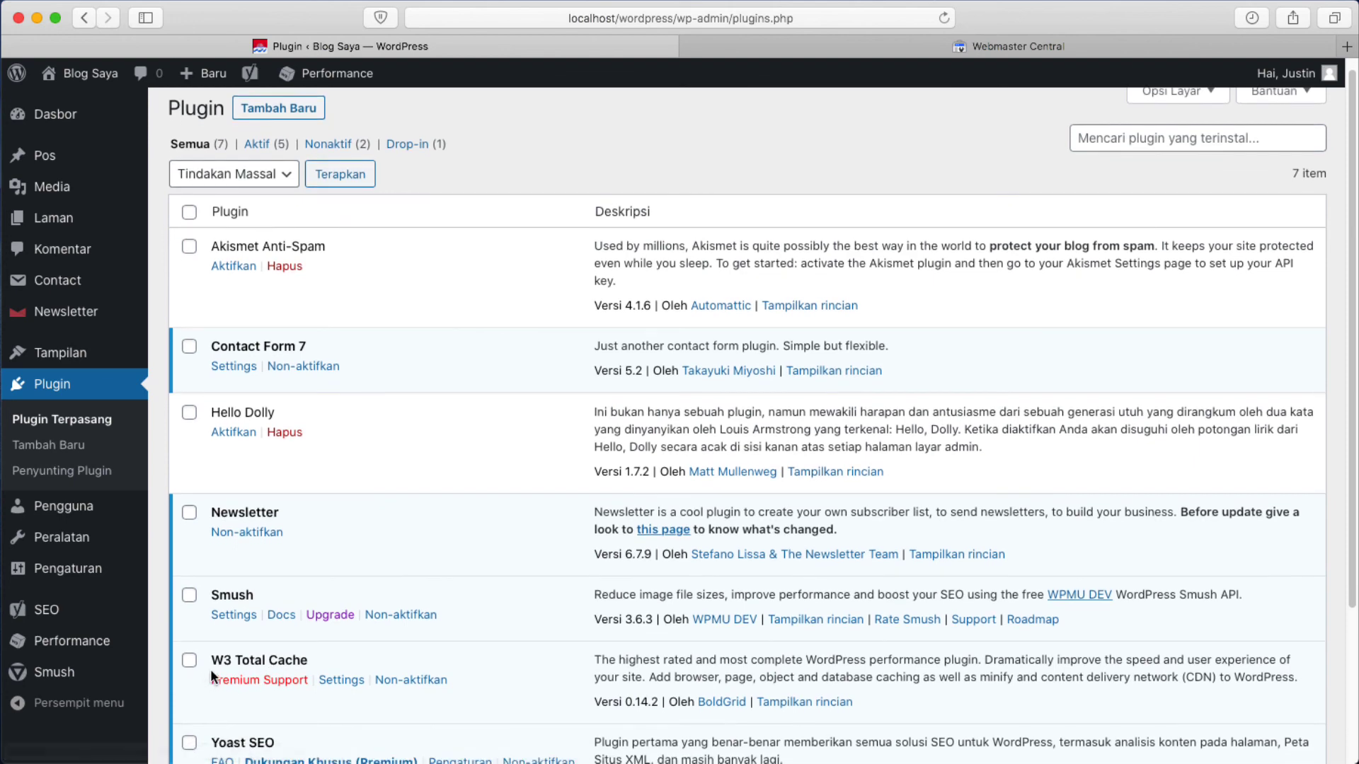
pyautogui.scroll(-1, 331, 655)
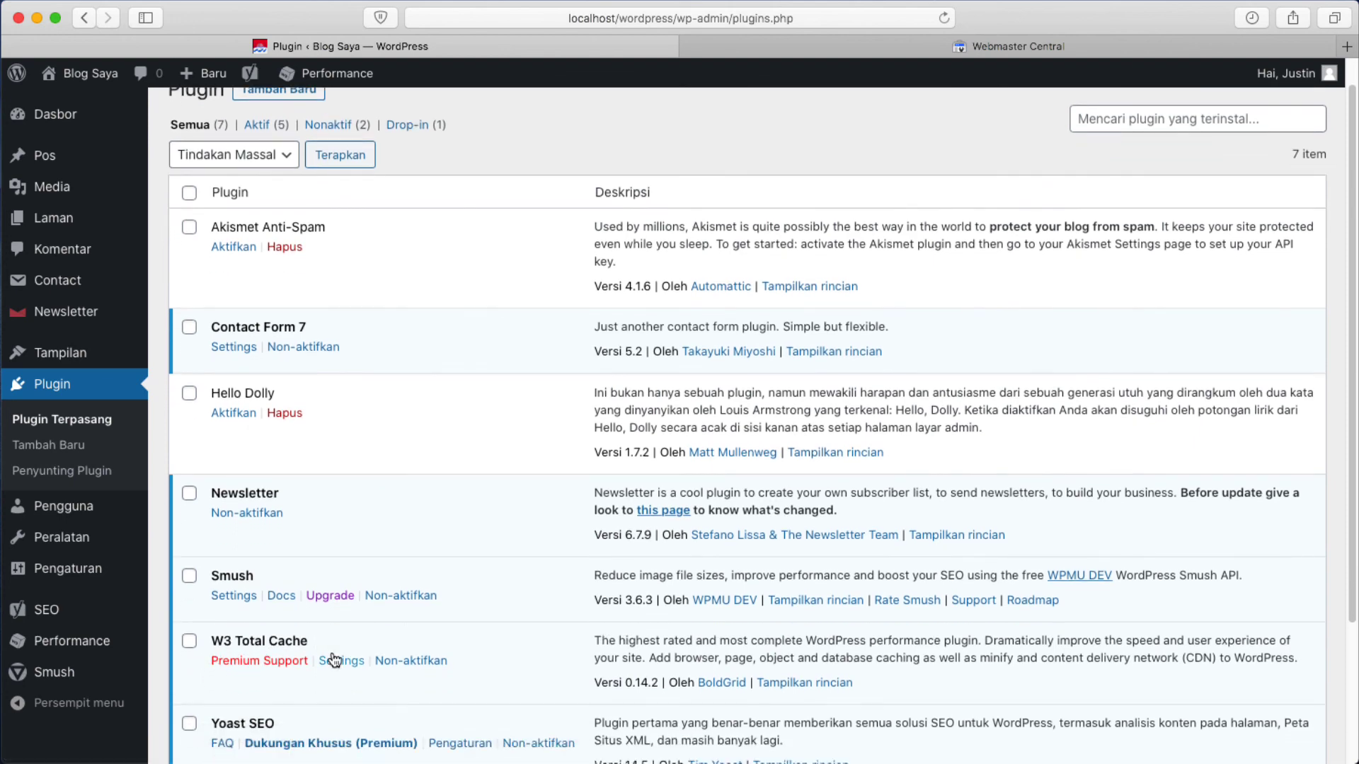
pyautogui.scroll(-2, 367, 561)
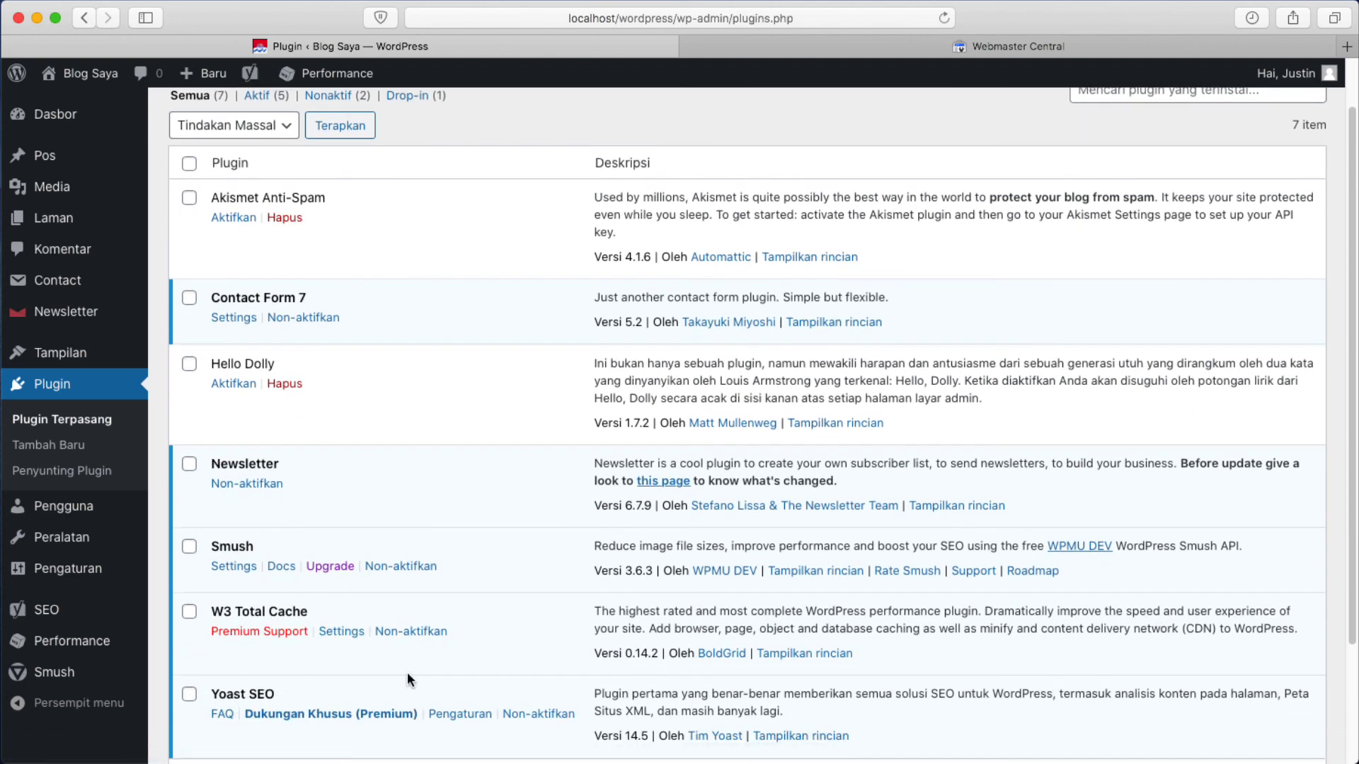
pyautogui.scroll(2, 407, 674)
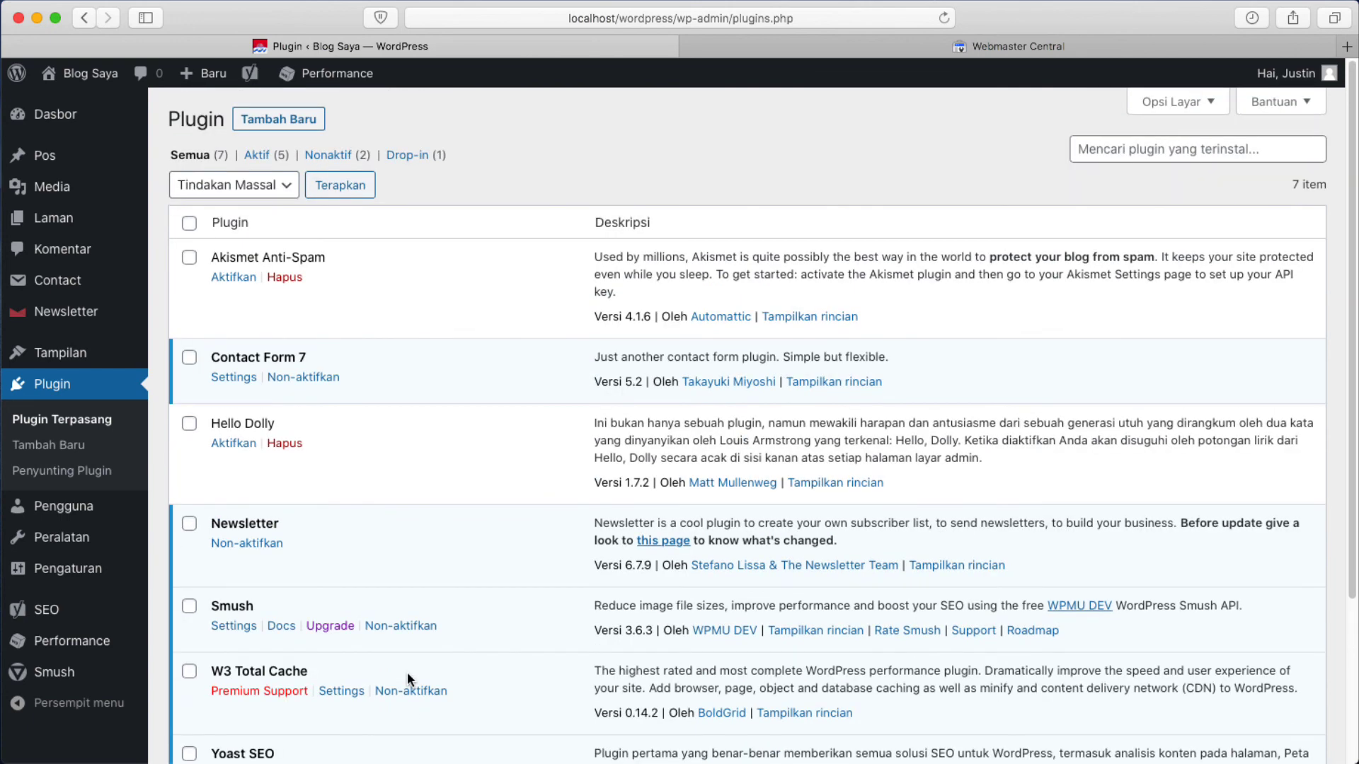